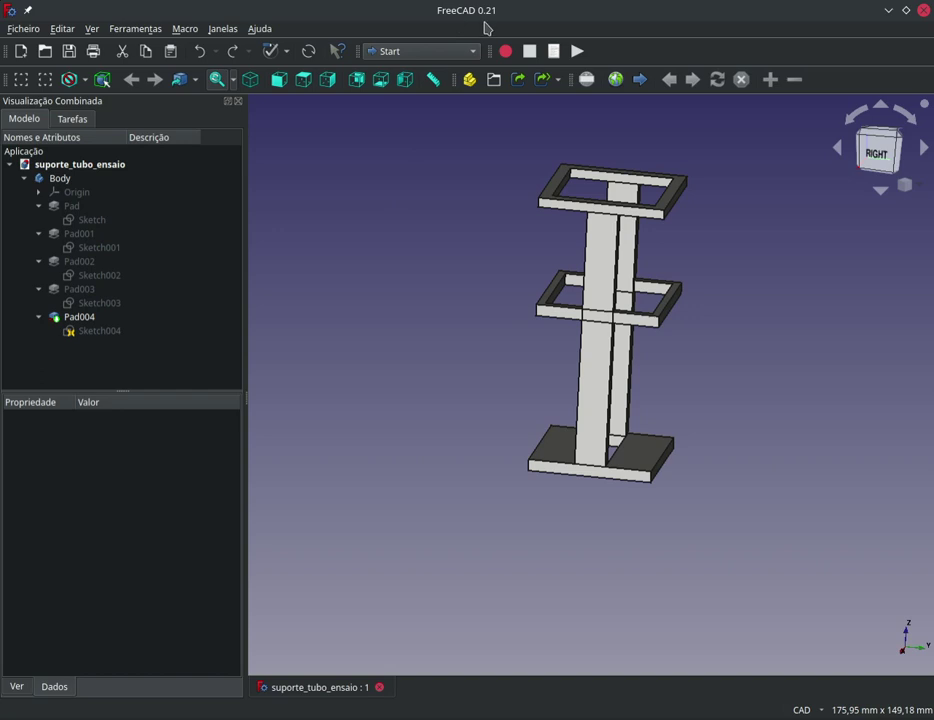
- Copy the stand Body with all its dependencies, creating the duplicate Body001
click(57, 181)
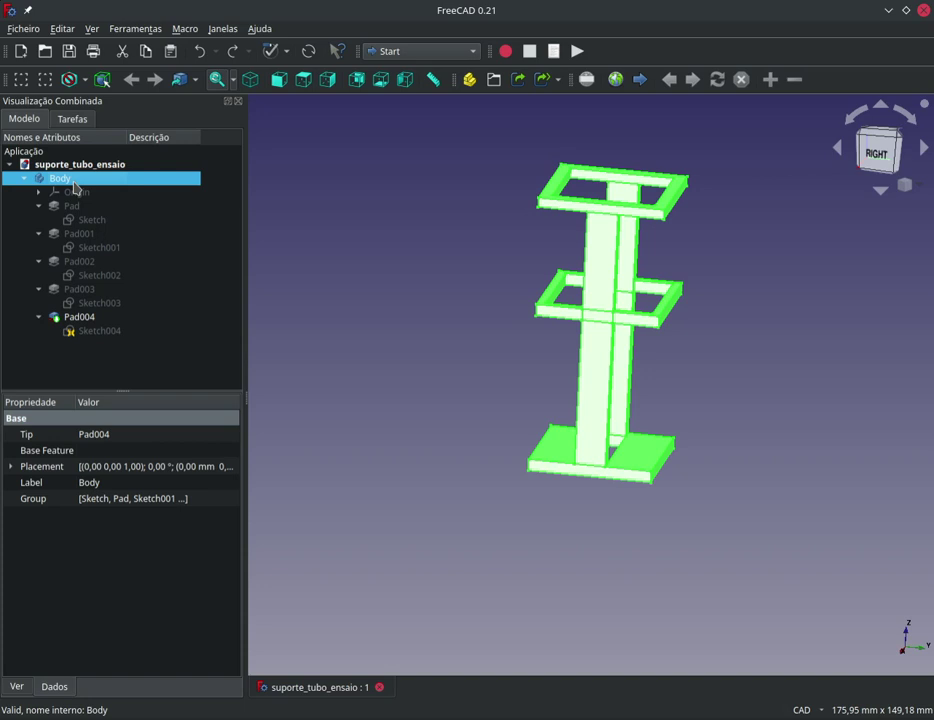
key(ctrl+e)
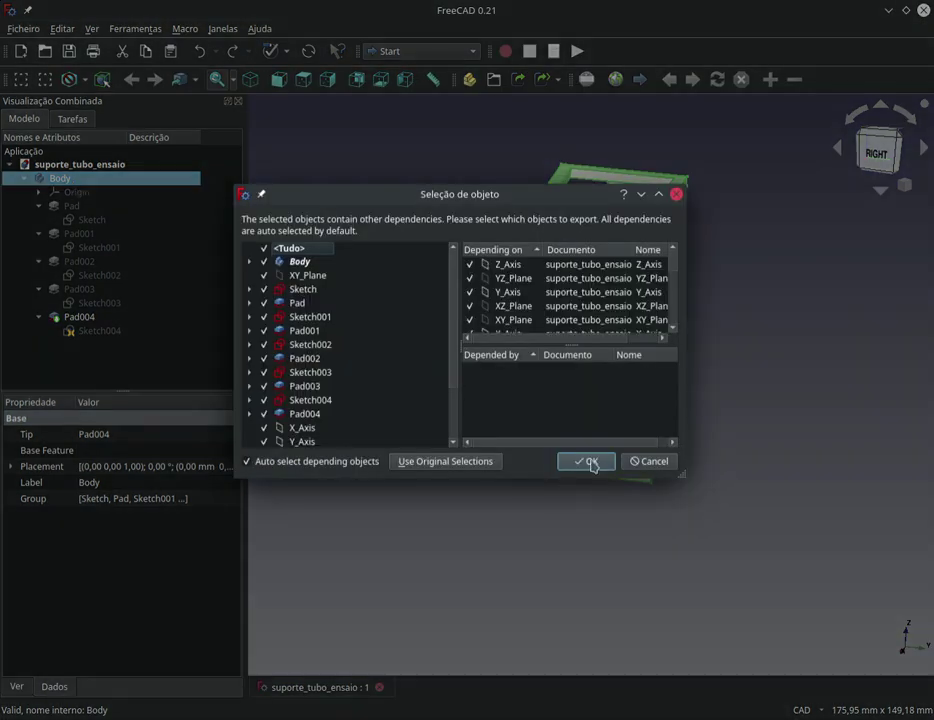
click(592, 463)
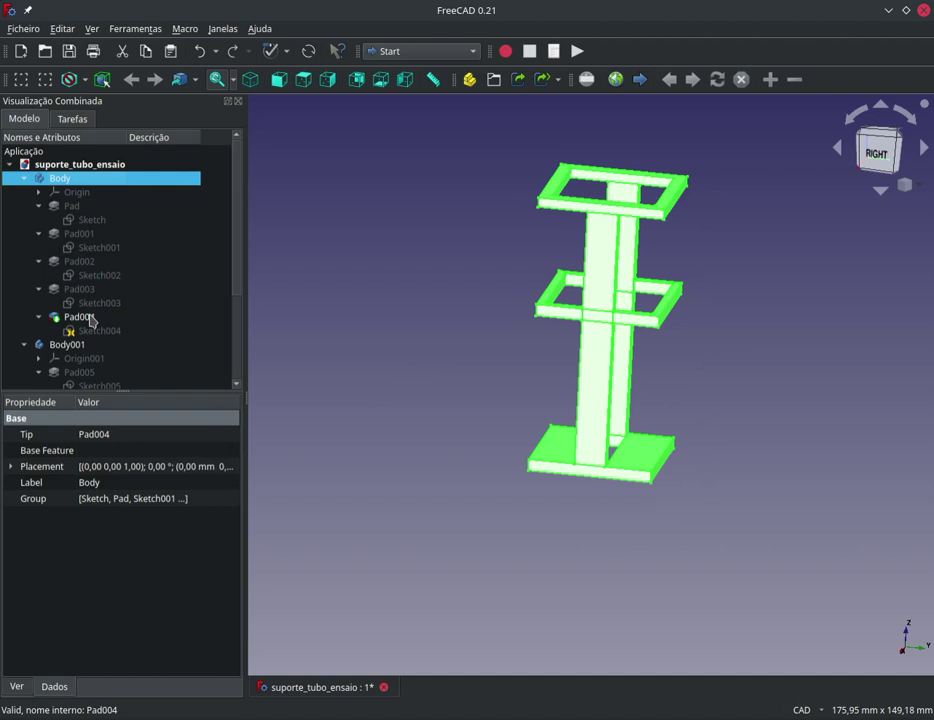
- Select Body001 and expand its Placement position x, y, z values
click(70, 347)
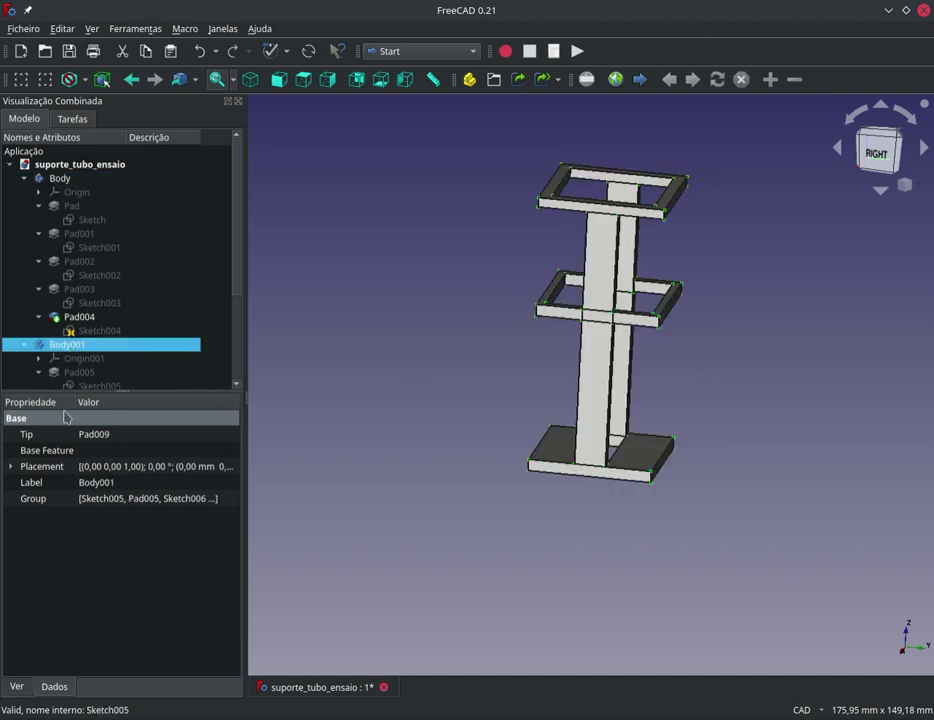
click(11, 467)
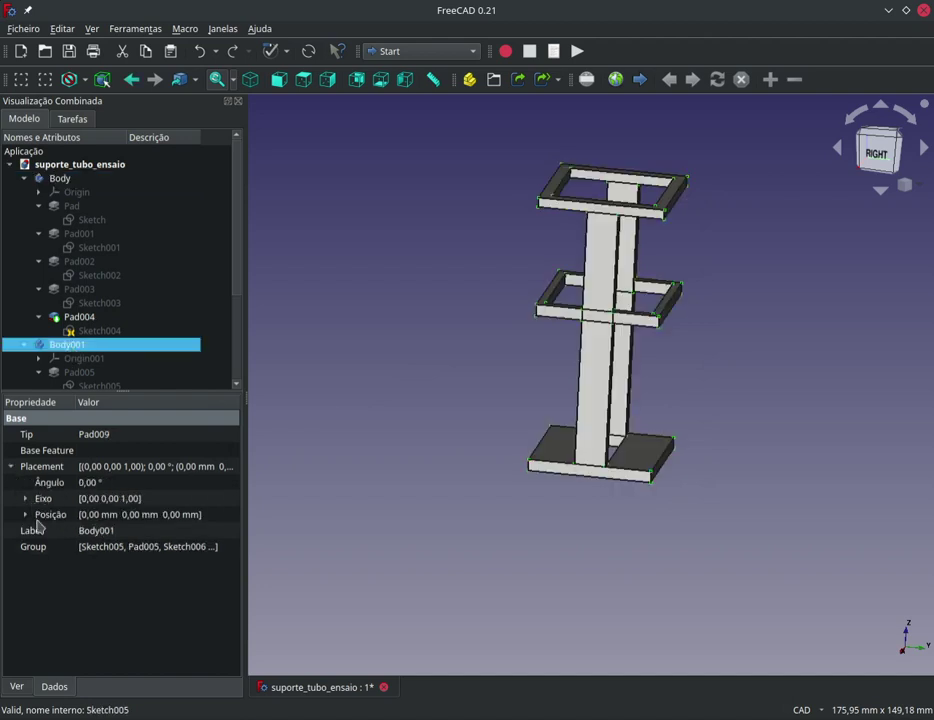
click(45, 515)
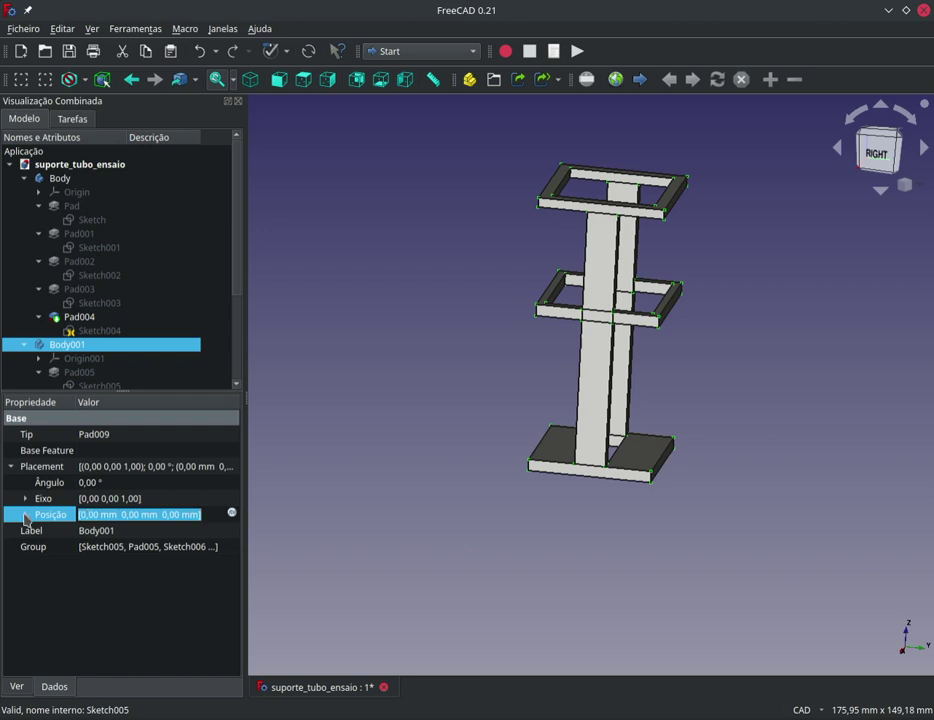
click(25, 515)
- Raise Body001's position y to 30,00 mm
click(56, 546)
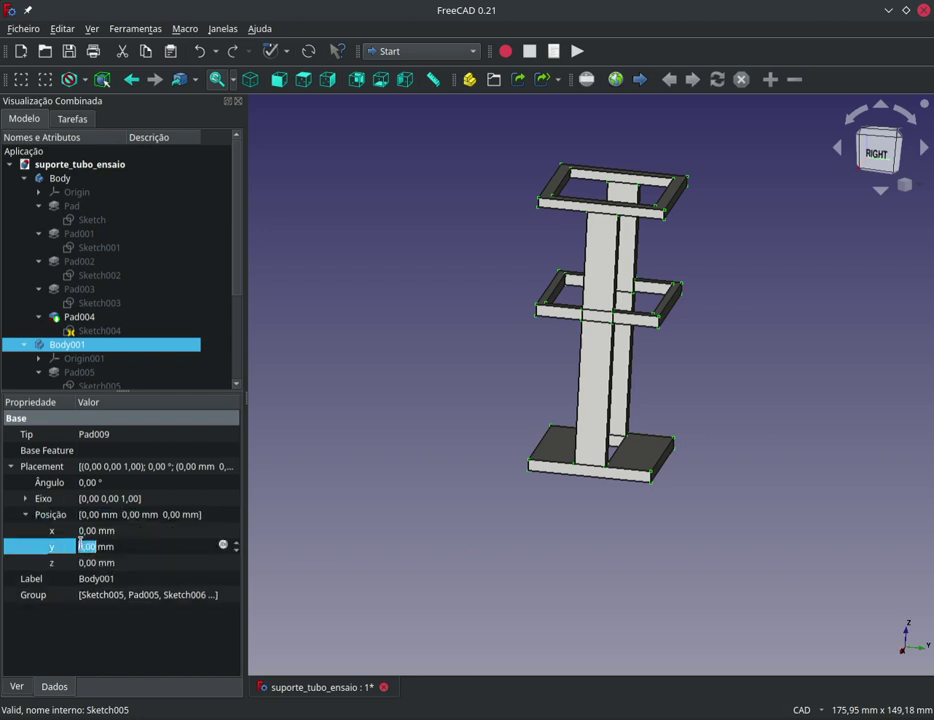
scroll(239, 551, up, 2)
scroll(239, 551, up, 3)
scroll(239, 551, up, 4)
scroll(239, 551, up, 5)
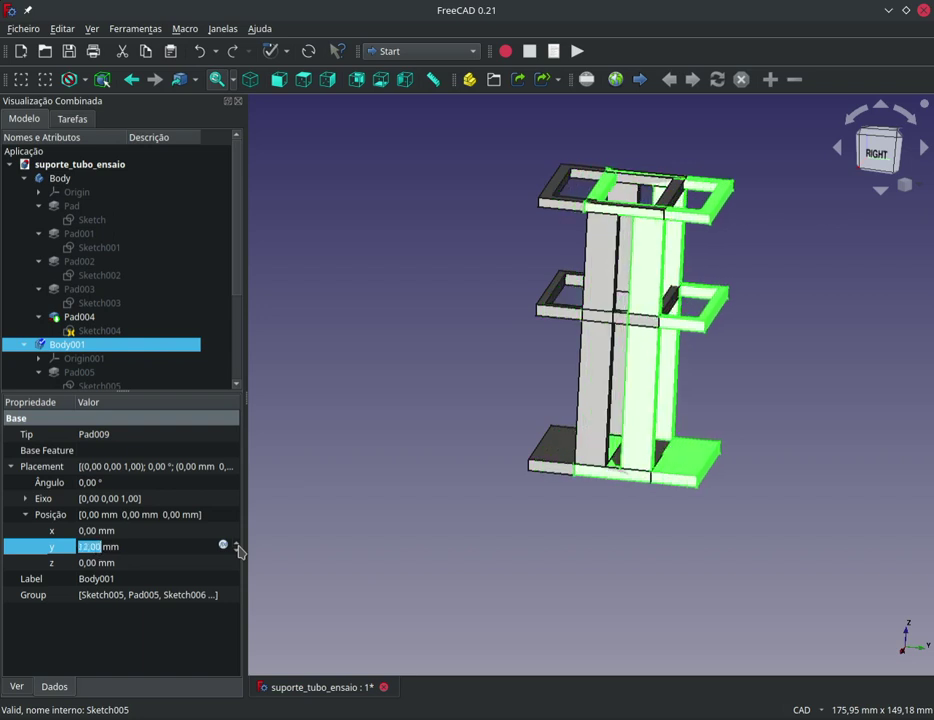
scroll(239, 551, up, 5)
scroll(239, 551, up, 5)
scroll(239, 551, up, 6)
scroll(239, 551, up, 2)
scroll(239, 551, up, 1)
scroll(239, 551, up, 2)
scroll(239, 551, up, 3)
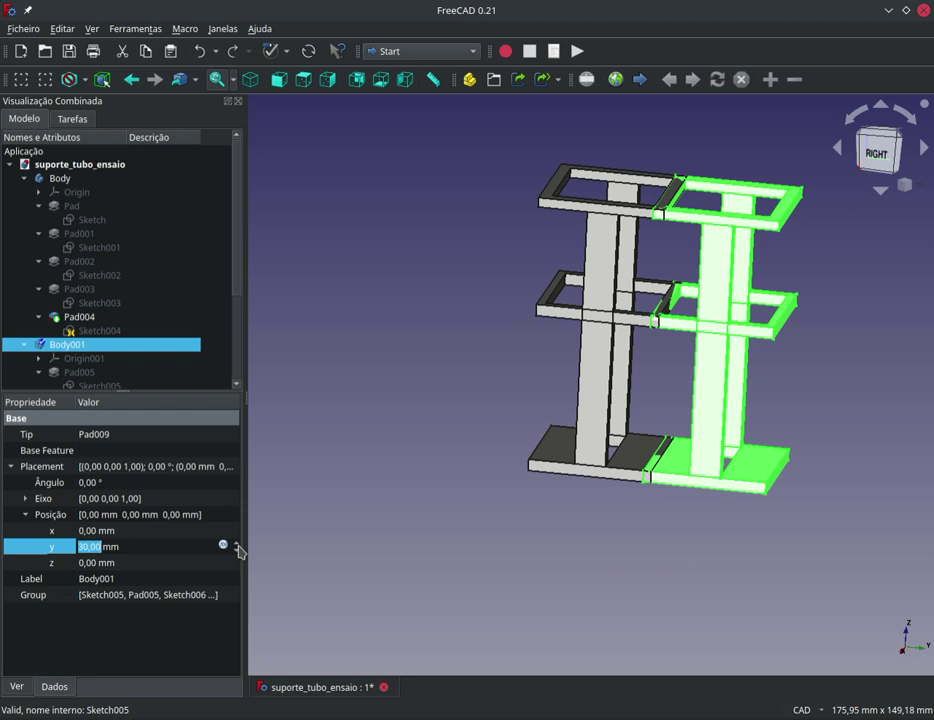
click(153, 624)
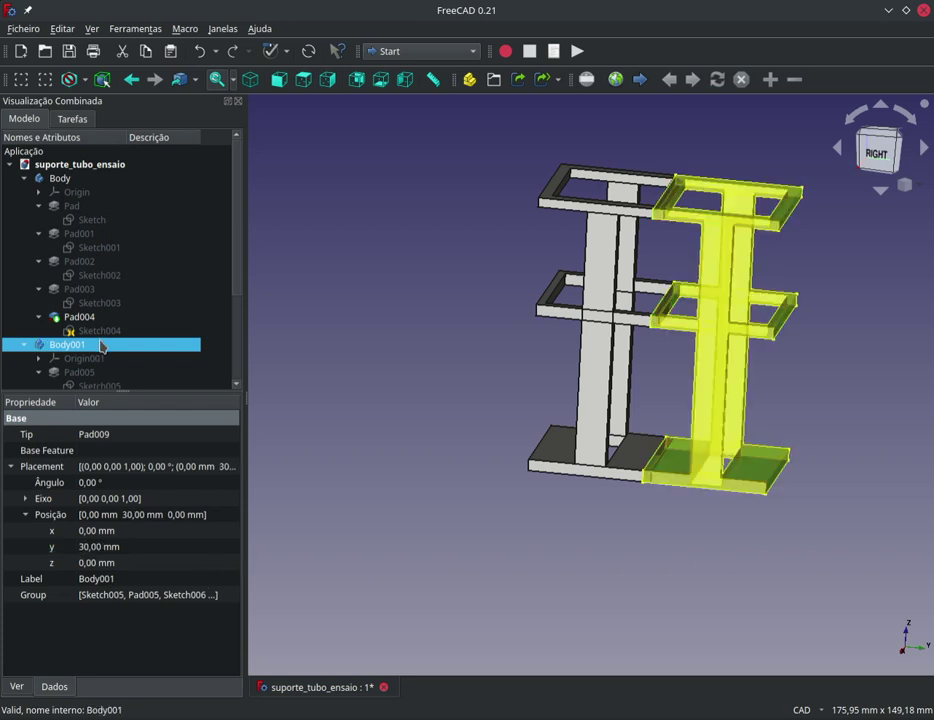
- Copy Body001 with all its dependencies, creating Body002
key(ctrl+e)
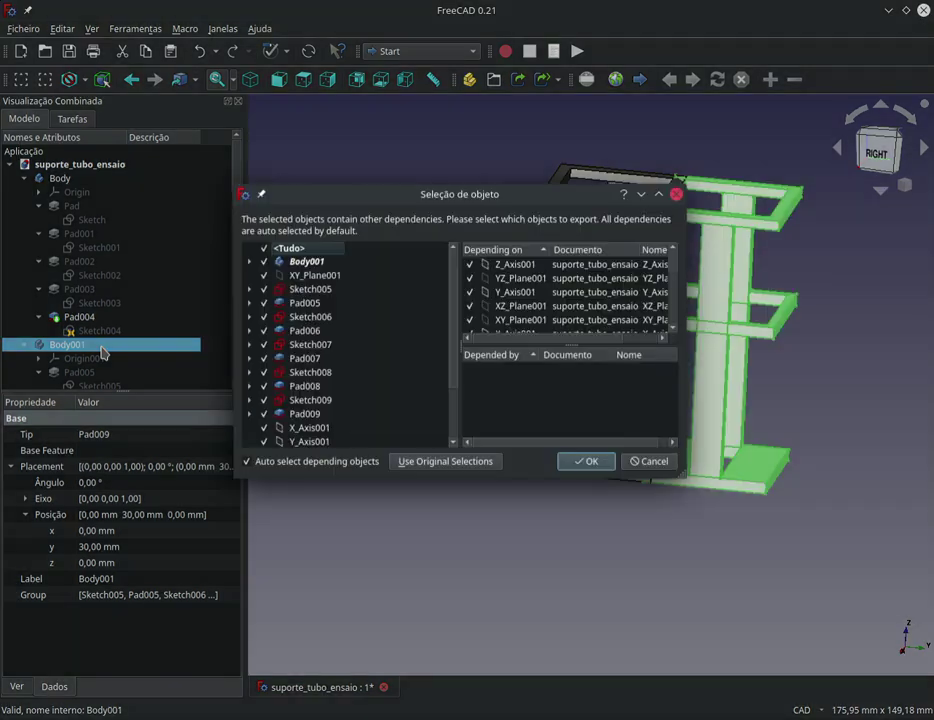
click(578, 461)
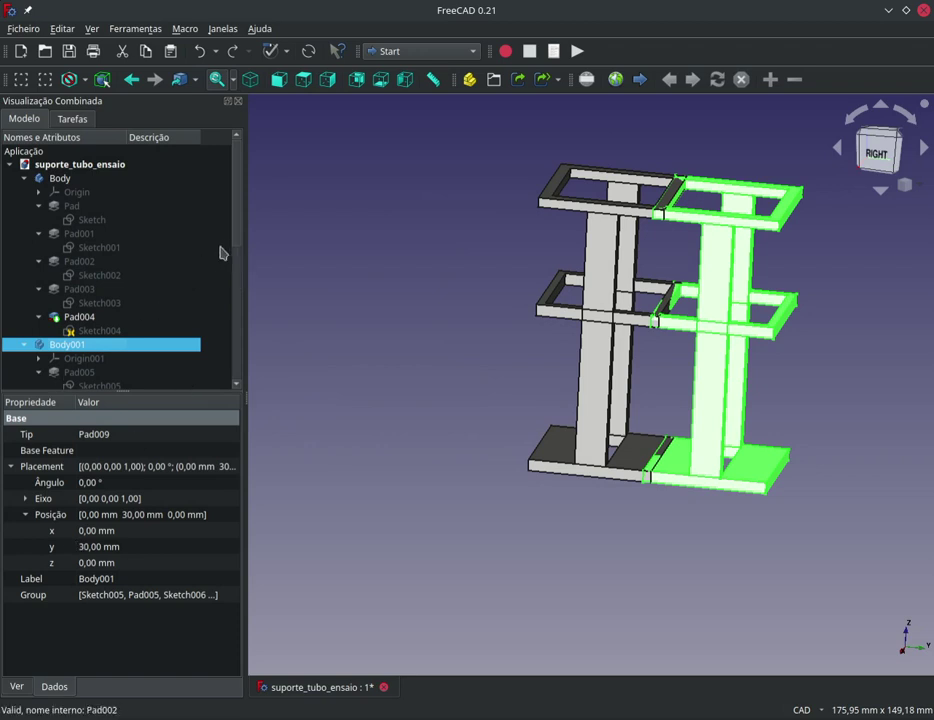
drag(236, 239, 229, 359)
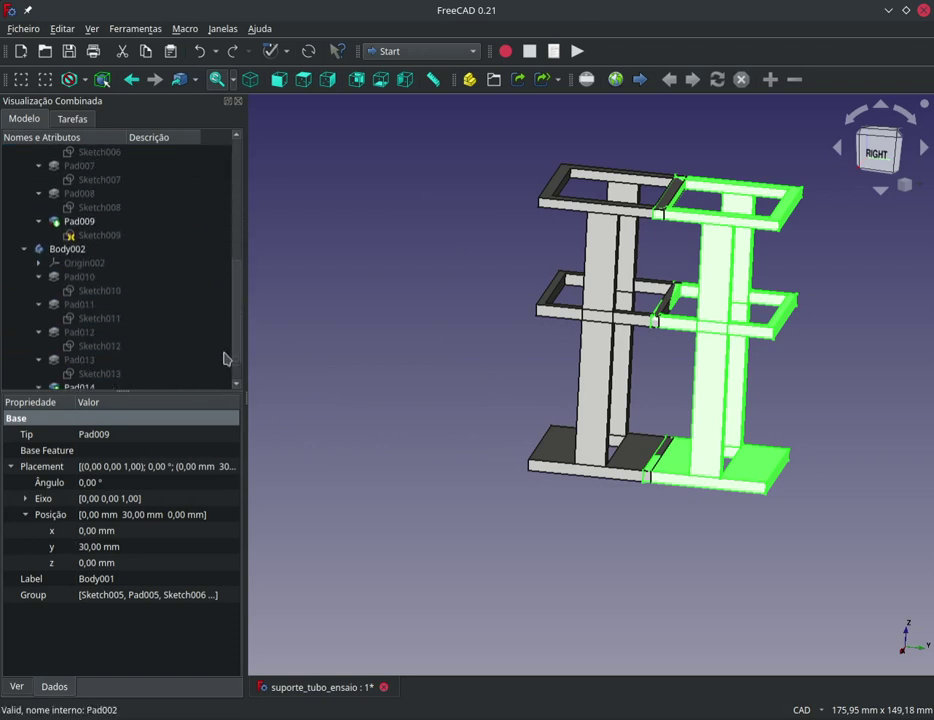
- Set Body002's placement position y to 60,00 mm
click(70, 249)
click(86, 547)
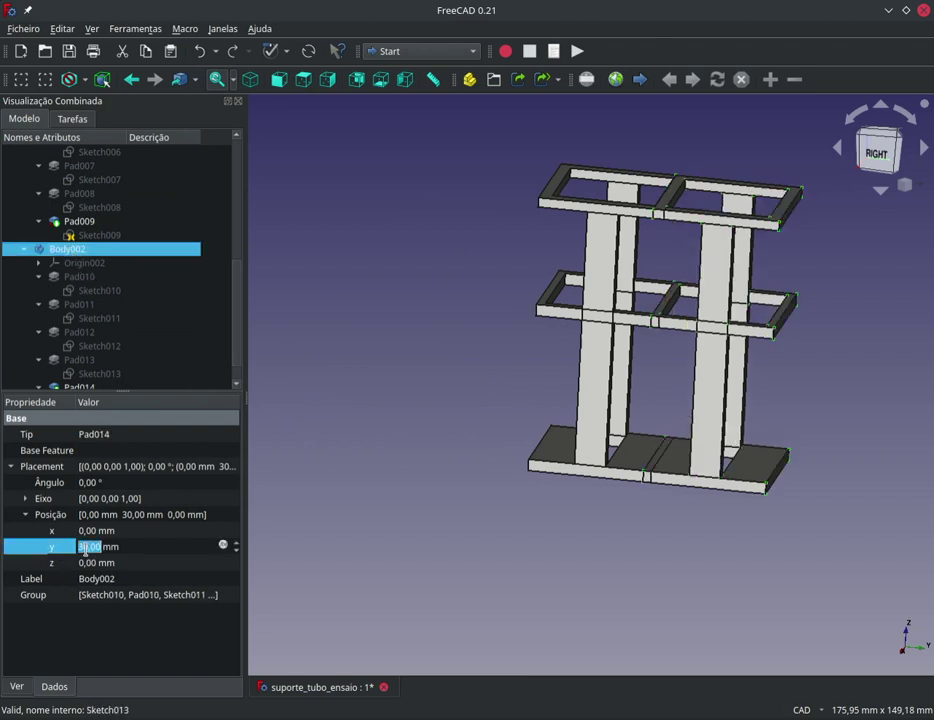
click(82, 548)
scroll(237, 545, up, 2)
scroll(237, 545, up, 2)
scroll(237, 545, up, 3)
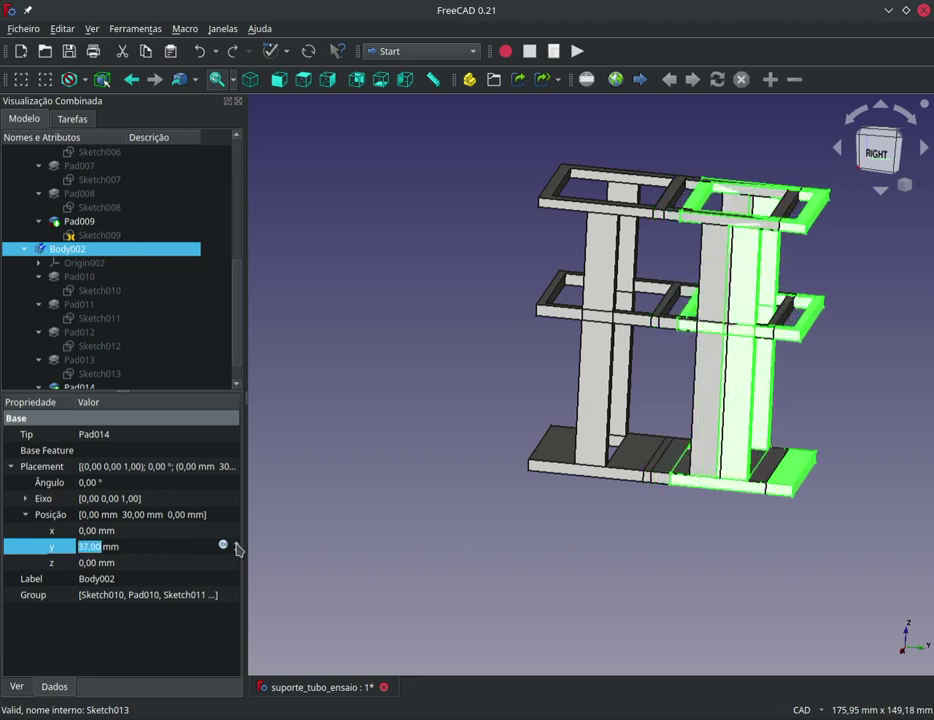
scroll(237, 545, up, 4)
scroll(237, 548, up, 4)
scroll(237, 548, up, 4)
scroll(237, 548, up, 4)
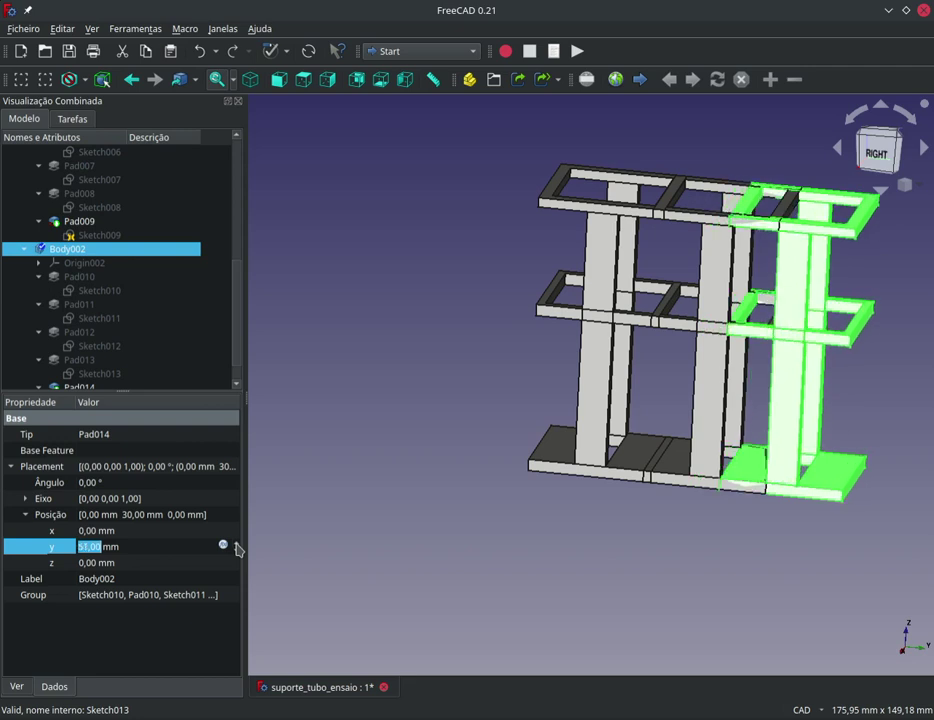
scroll(237, 548, up, 5)
scroll(237, 548, up, 1)
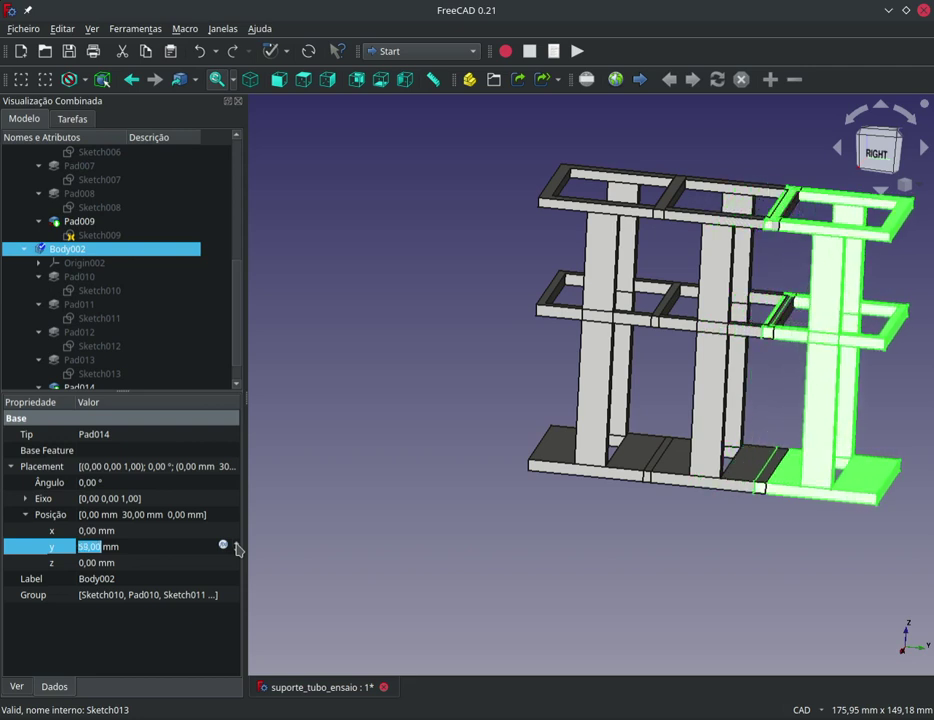
scroll(237, 548, up, 1)
click(96, 652)
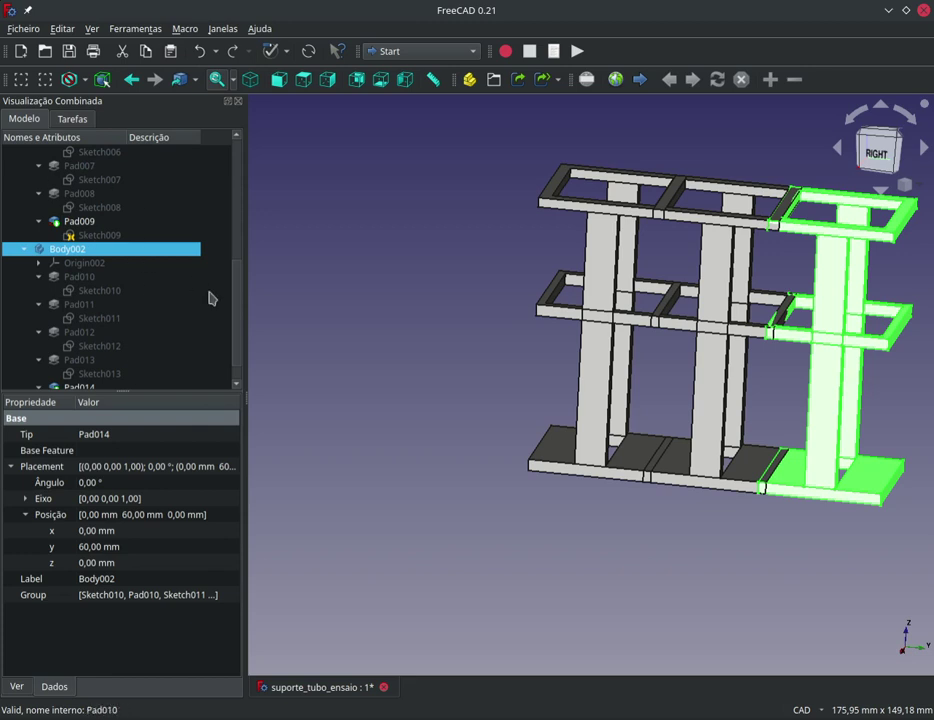
scroll(210, 298, up, 2)
scroll(210, 298, up, 2)
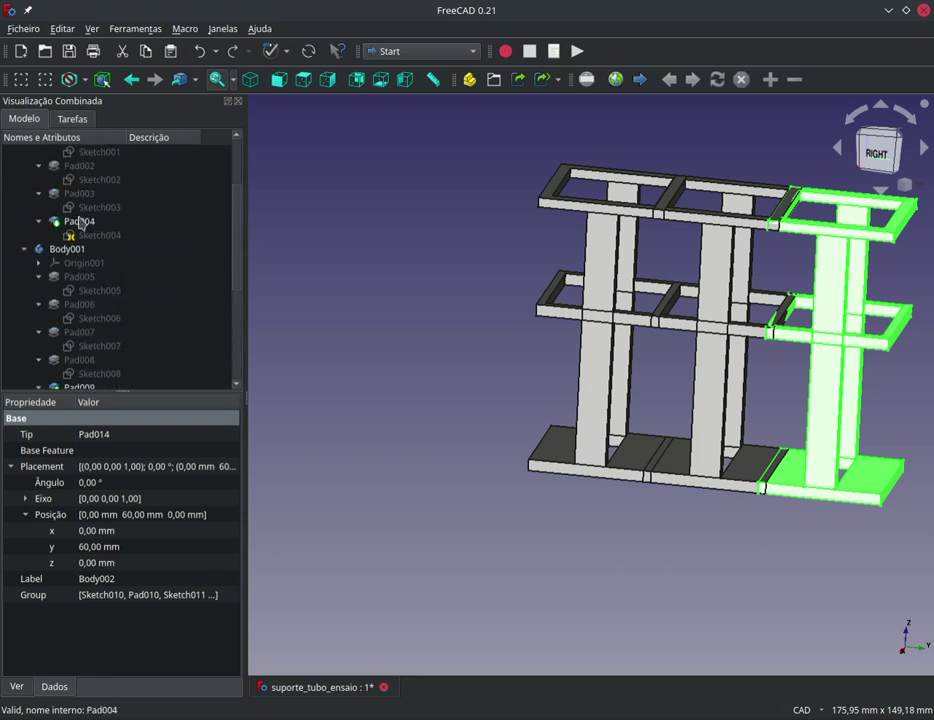
- Fuse Body, Body001 and Body002 into one Fusion using Part Union
click(68, 250)
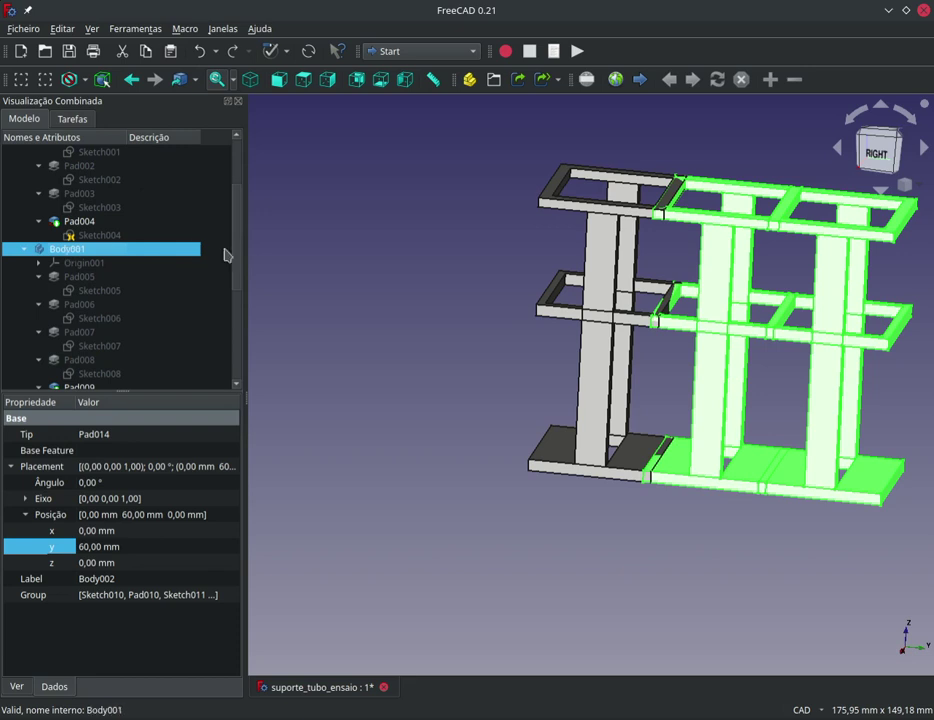
scroll(232, 240, up, 3)
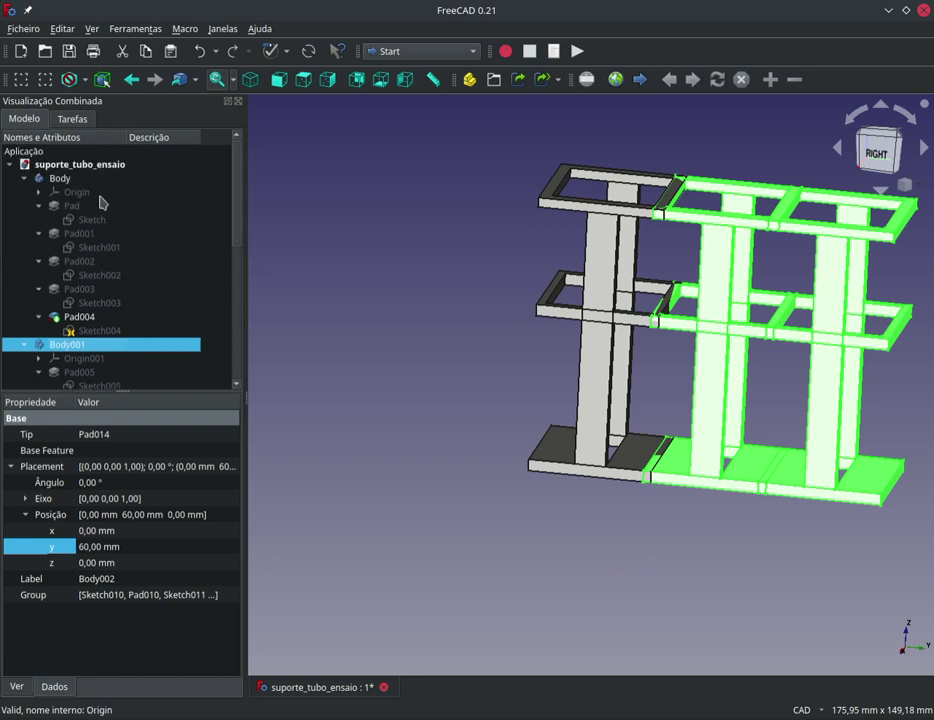
ctrl+click(62, 179)
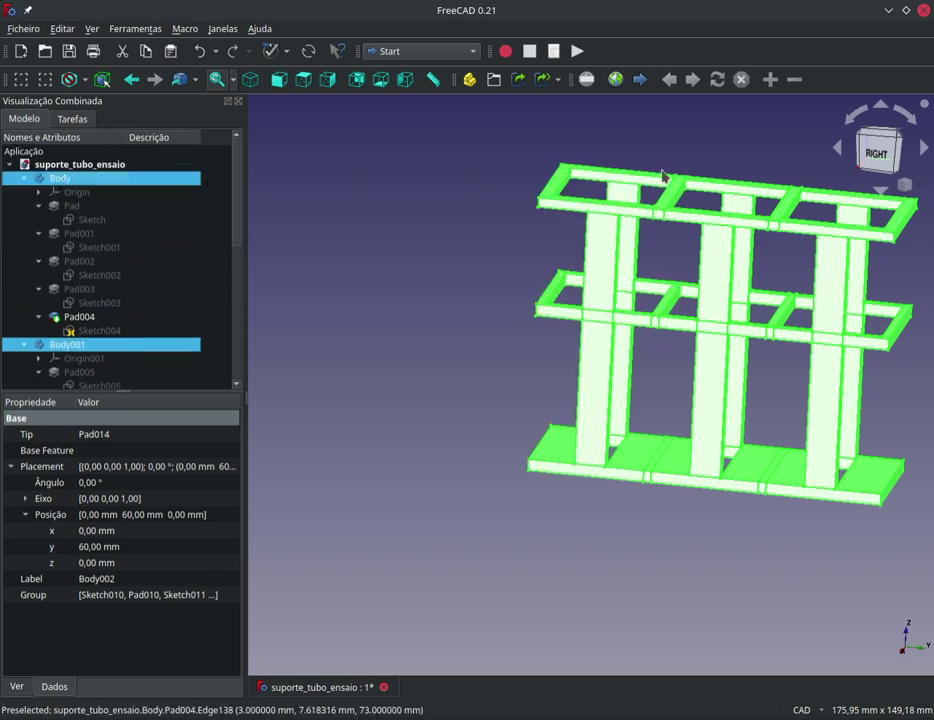
click(472, 51)
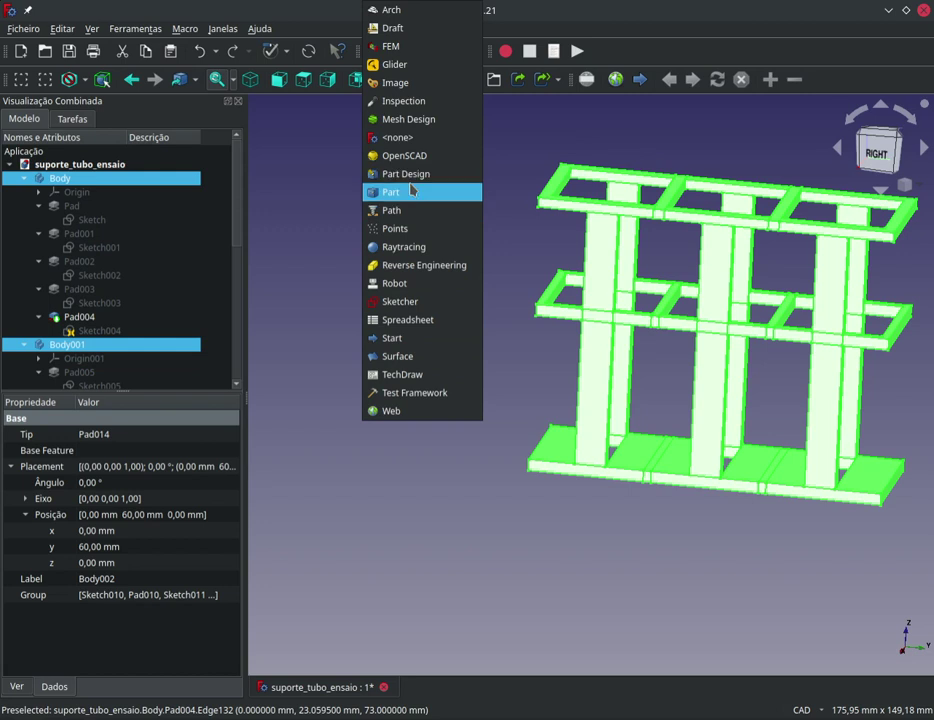
key(Escape)
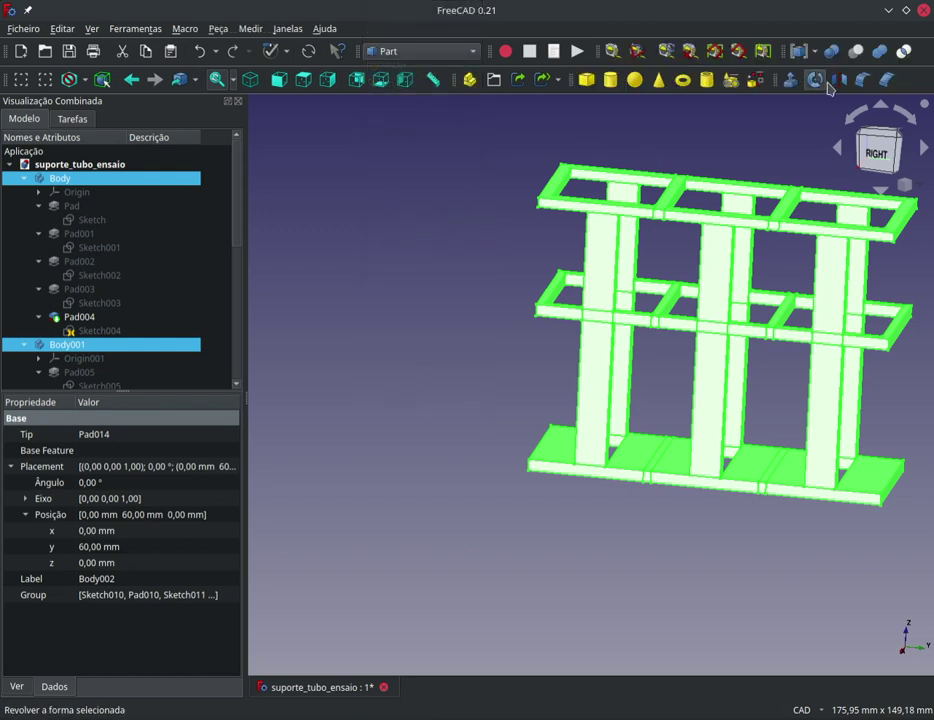
click(881, 52)
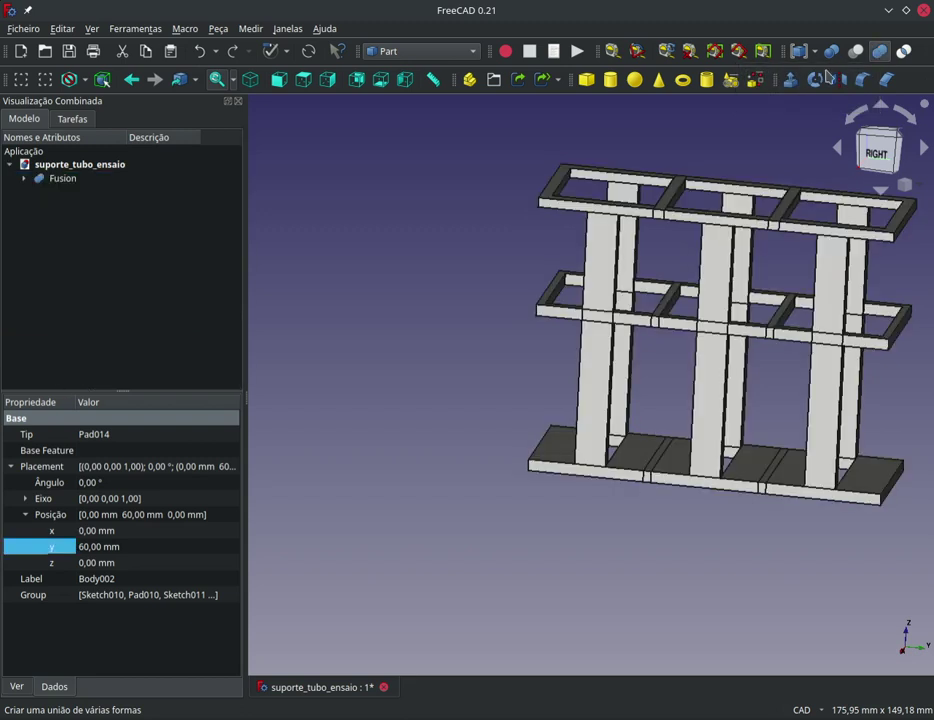
- Copy the Fusion with all its dependencies, producing Fusion001
click(63, 180)
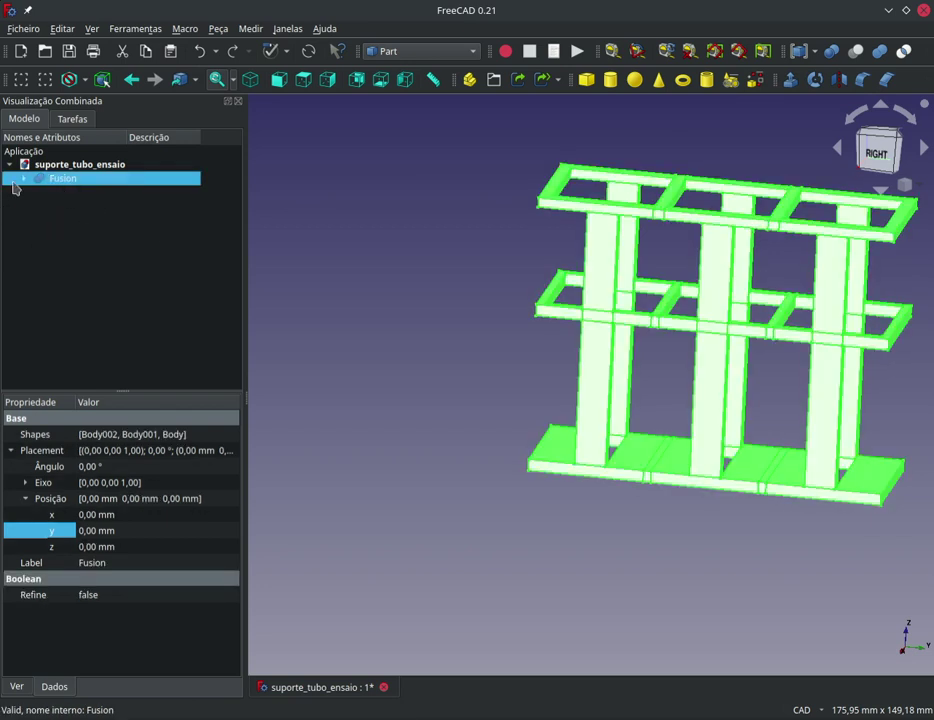
key(ctrl+e)
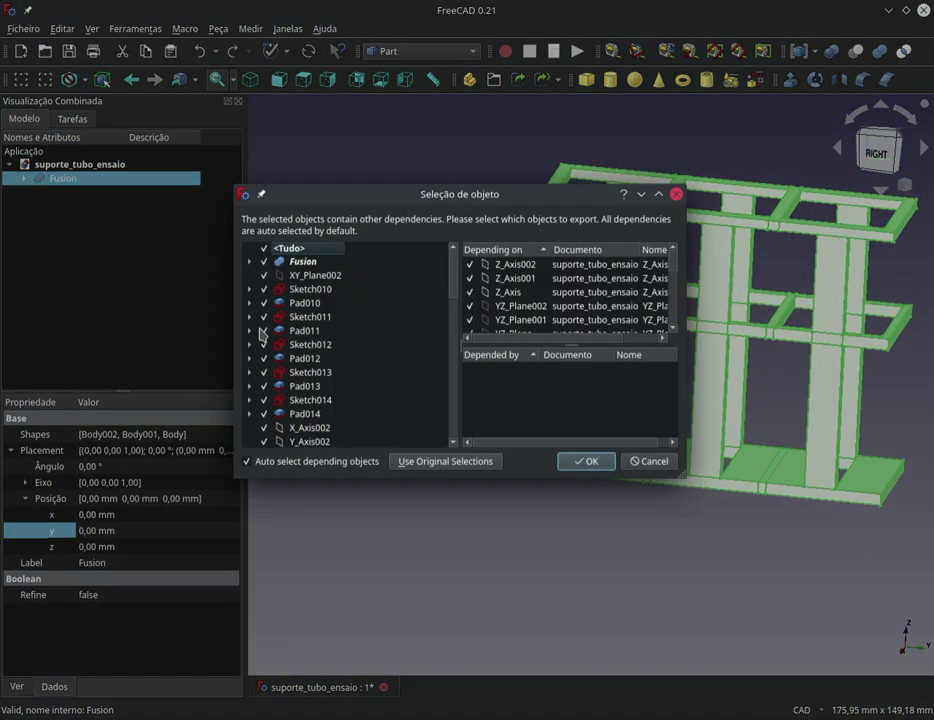
click(585, 463)
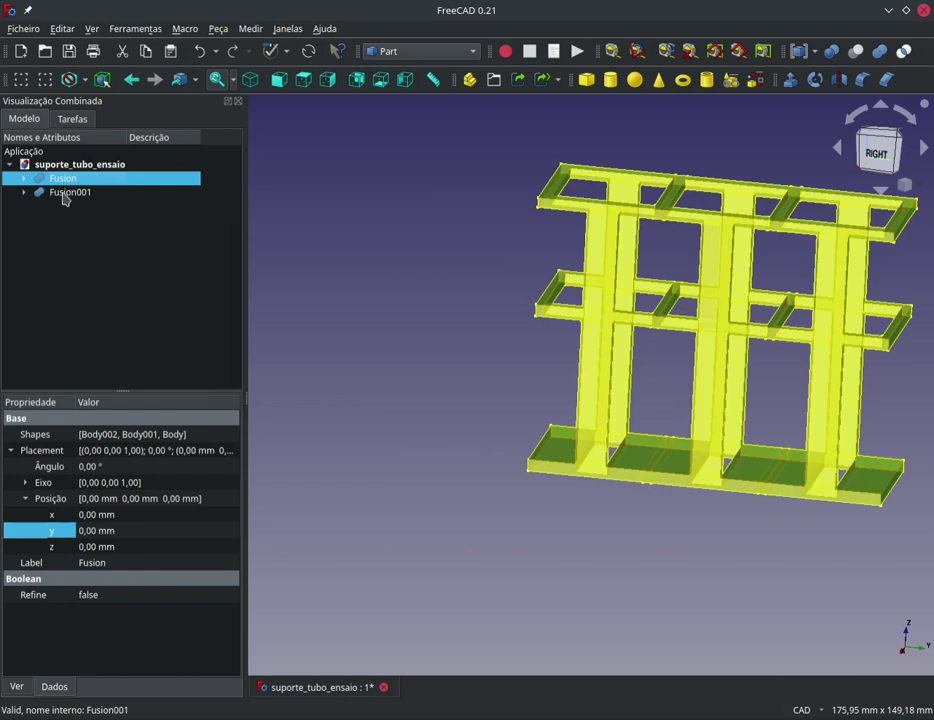
click(64, 193)
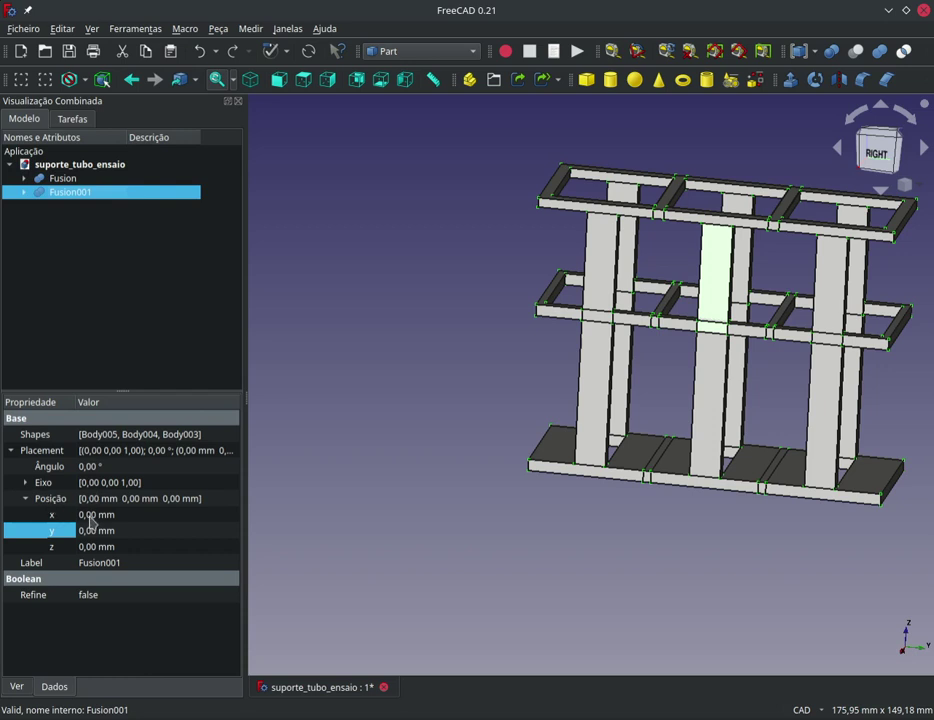
- Set Fusion001's placement position x to 30 mm
click(82, 516)
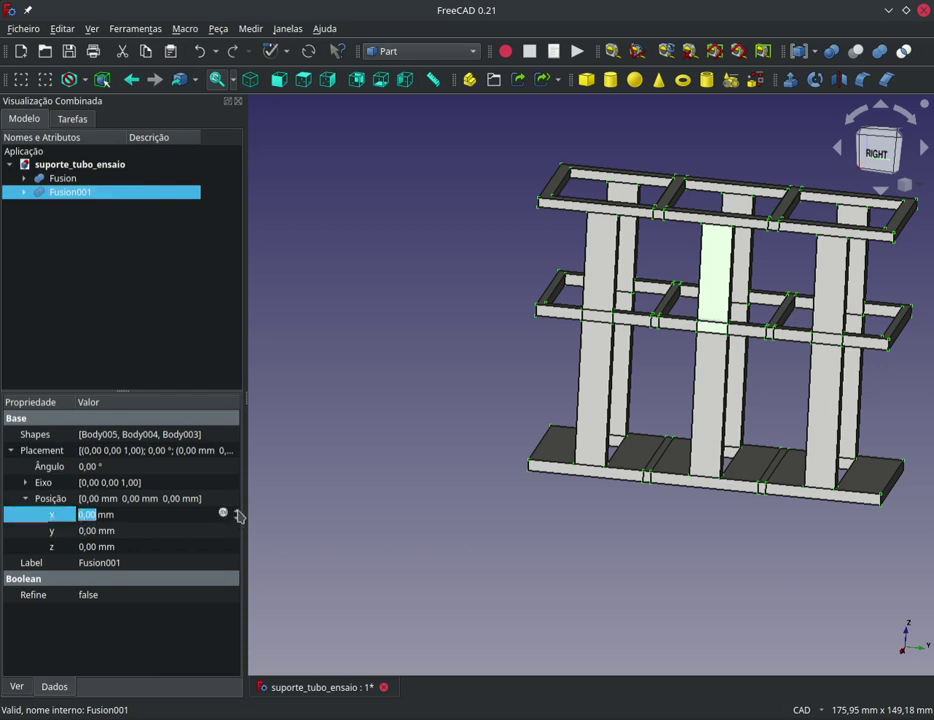
scroll(238, 516, up, 3)
scroll(238, 516, up, 2)
scroll(238, 516, up, 3)
scroll(238, 516, up, 2)
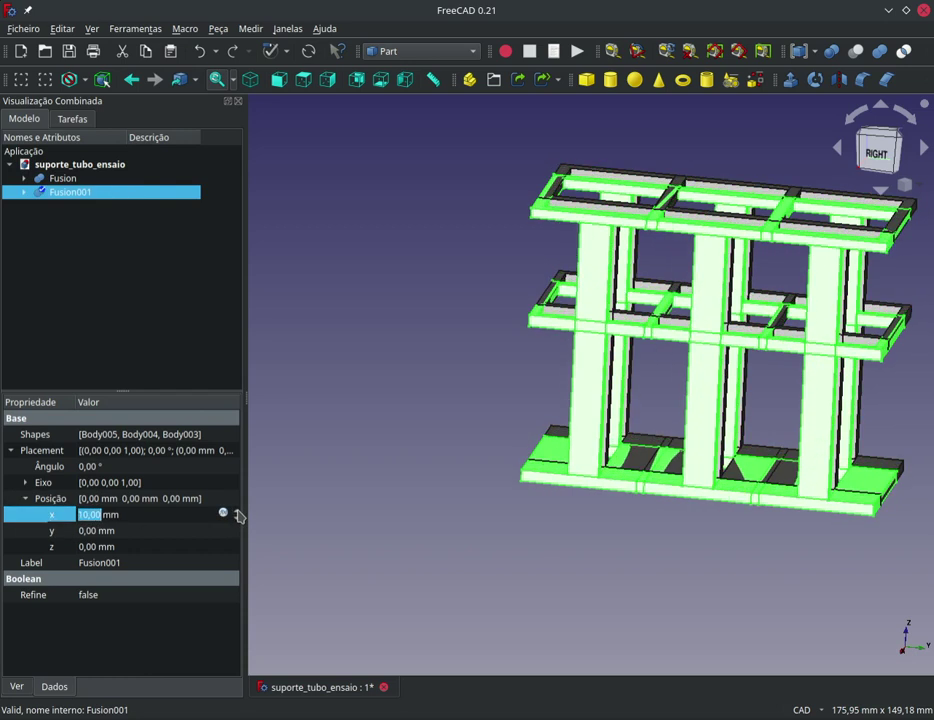
scroll(238, 516, up, 3)
scroll(238, 516, up, 3)
scroll(238, 516, up, 2)
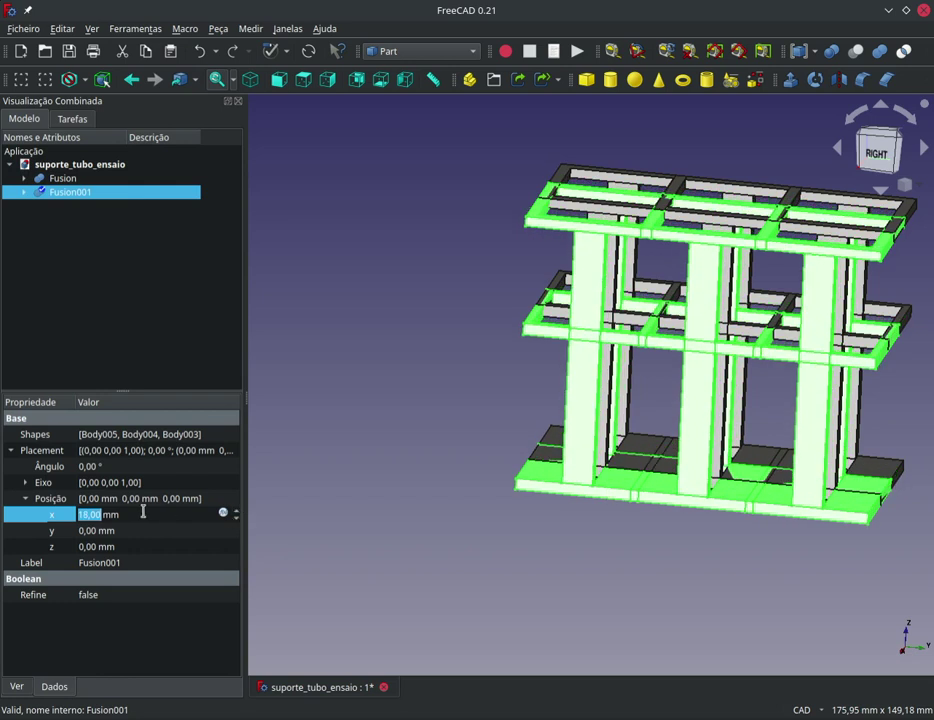
text(30)
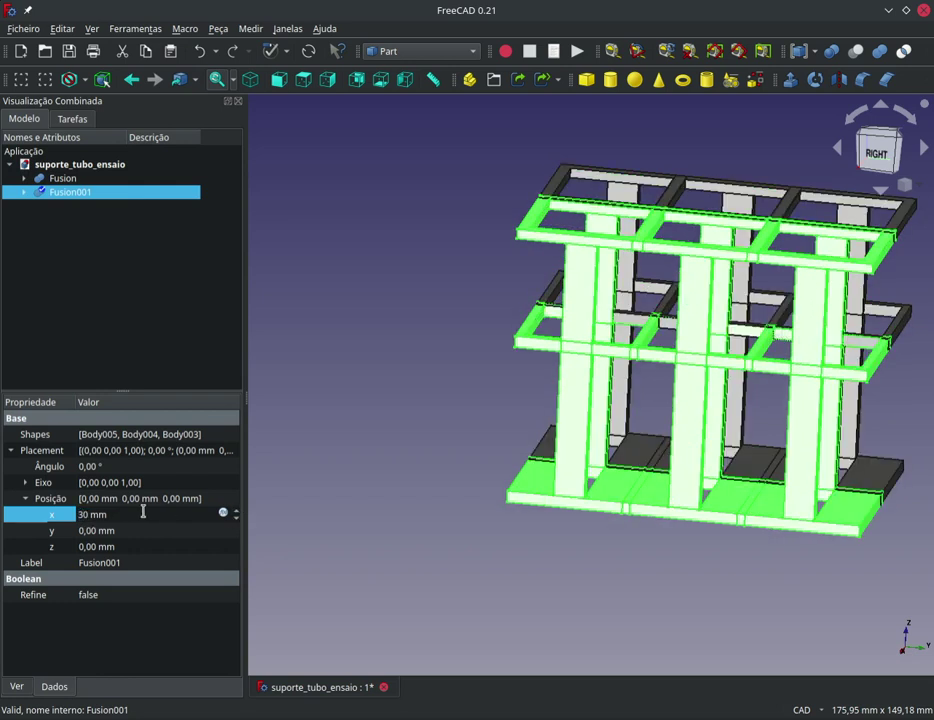
key(Return)
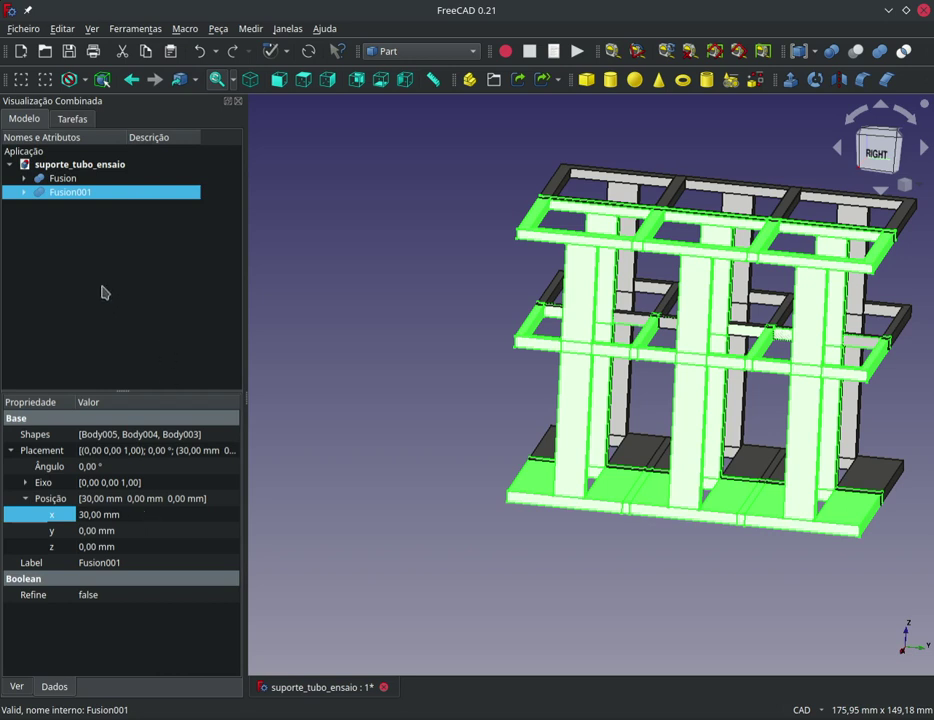
click(378, 198)
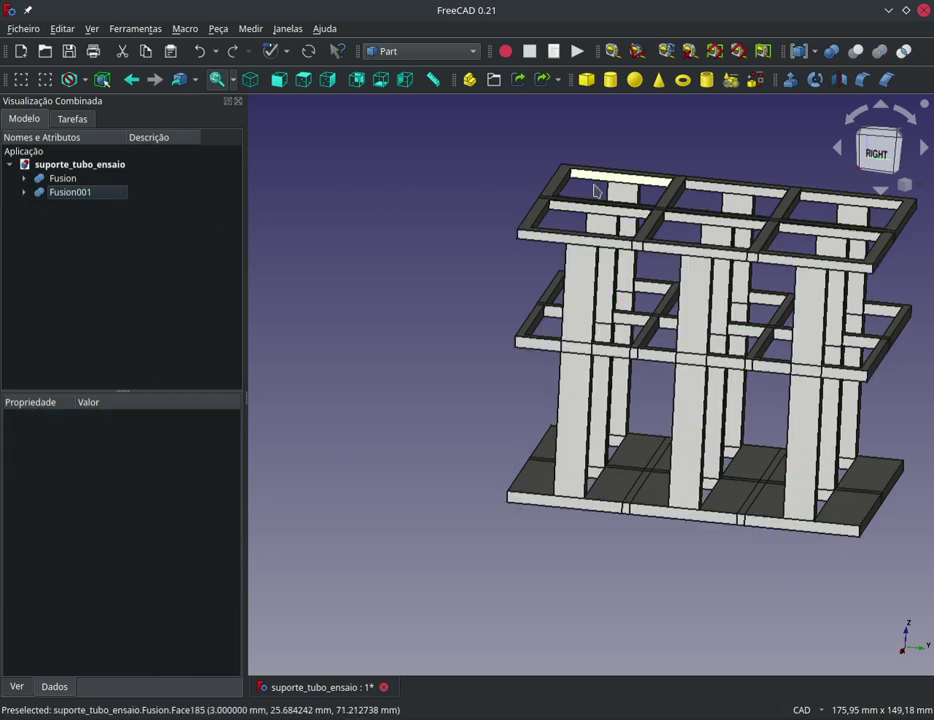
- Fuse Fusion and Fusion001 into Fusion002 with Part Union
click(58, 182)
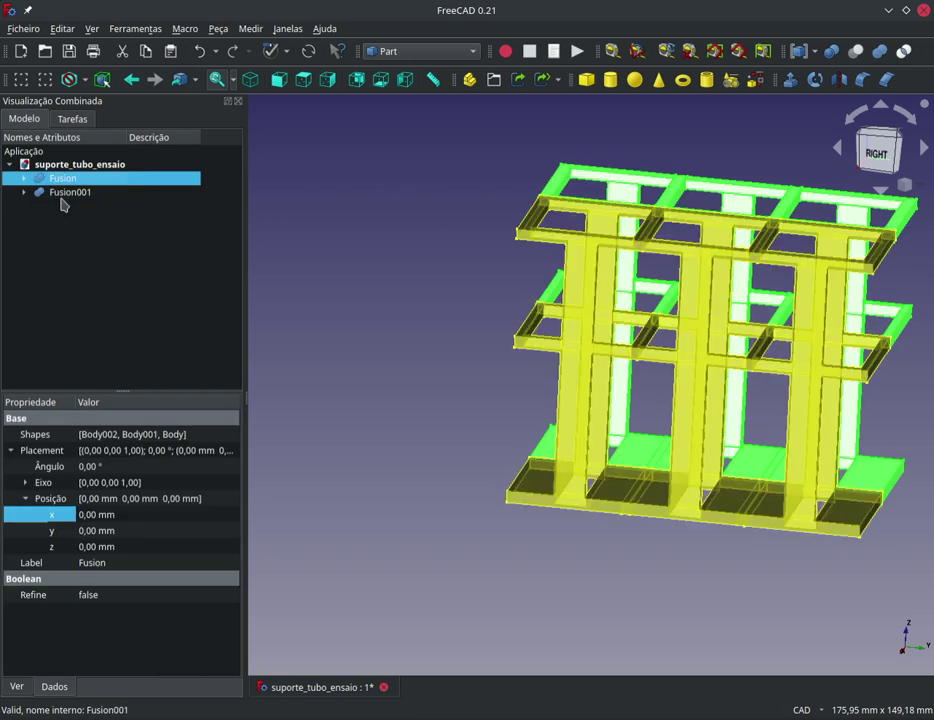
ctrl+click(63, 193)
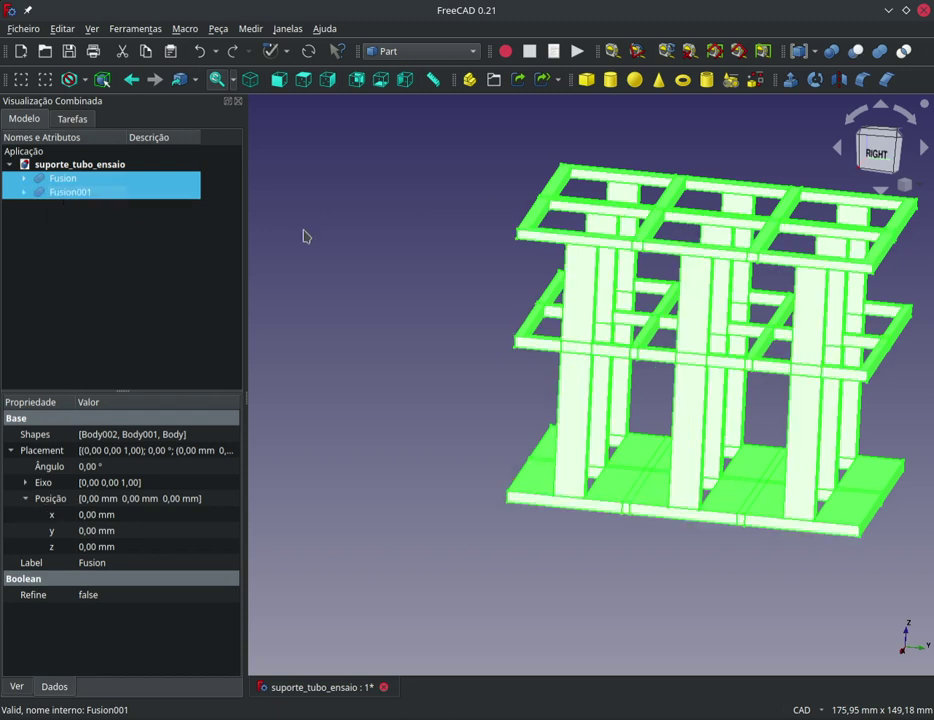
click(879, 52)
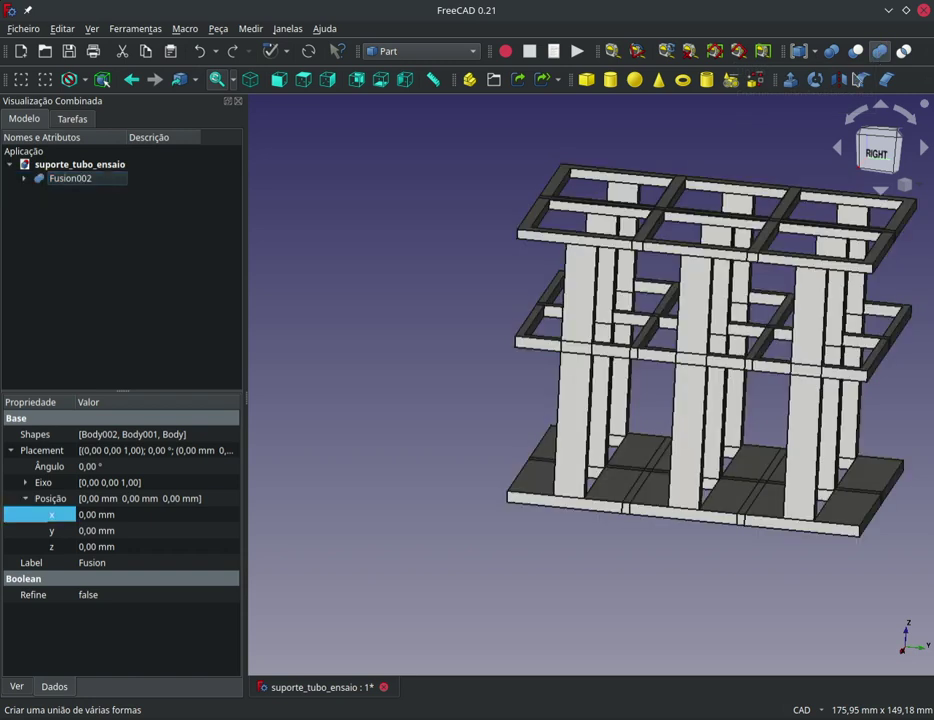
click(60, 183)
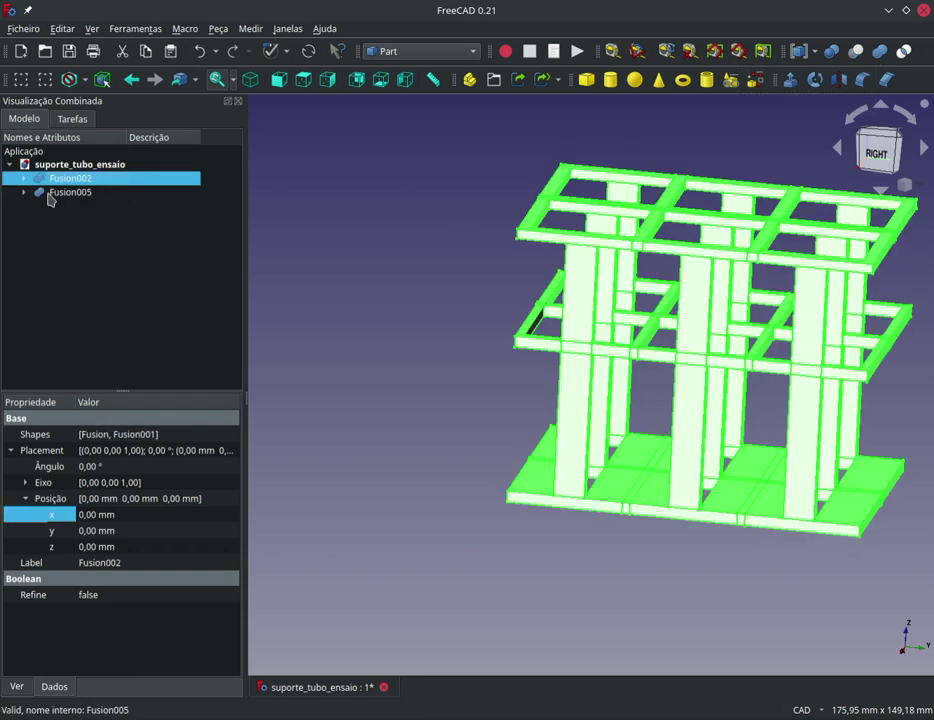
- Set Fusion005's placement position x to 60 mm
click(57, 193)
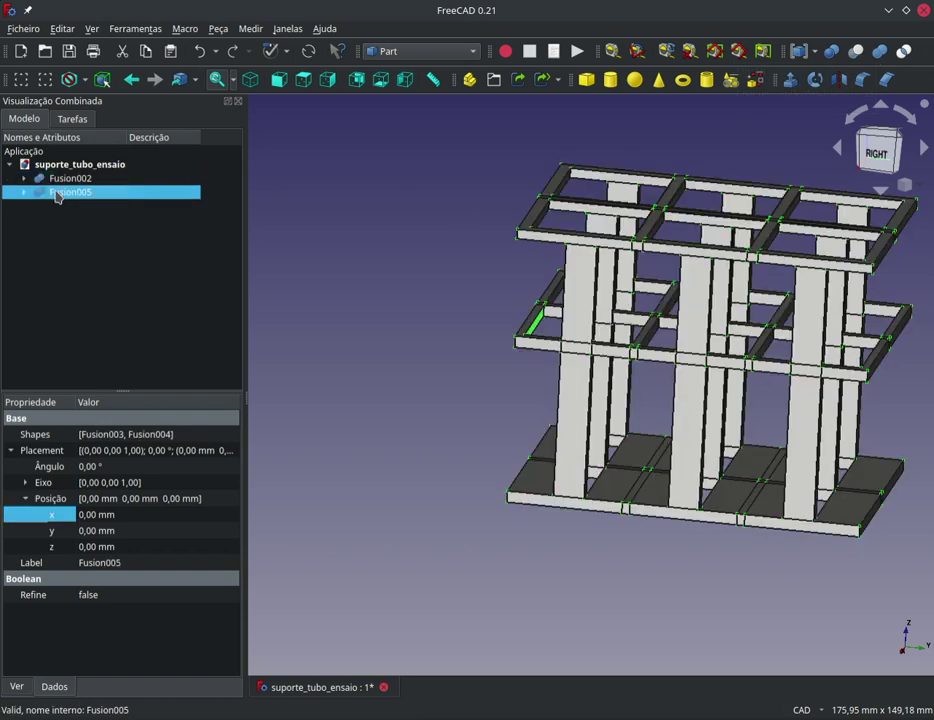
click(90, 515)
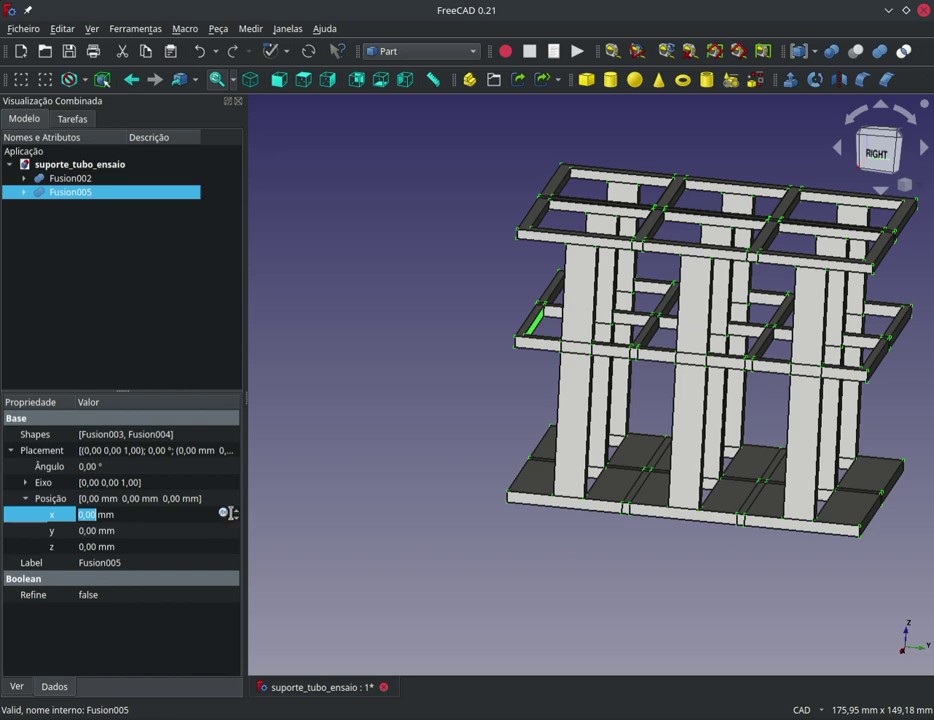
scroll(239, 515, up, 10)
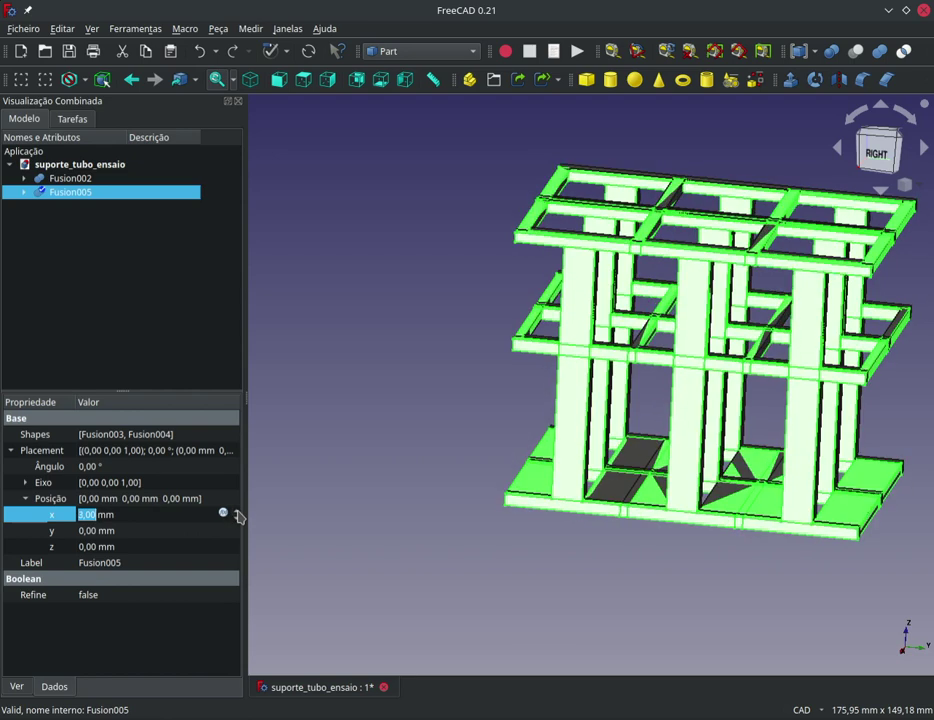
scroll(239, 515, up, 3)
scroll(239, 515, up, 3)
scroll(239, 515, up, 4)
scroll(239, 515, up, 3)
scroll(239, 515, up, 3)
scroll(239, 515, up, 3)
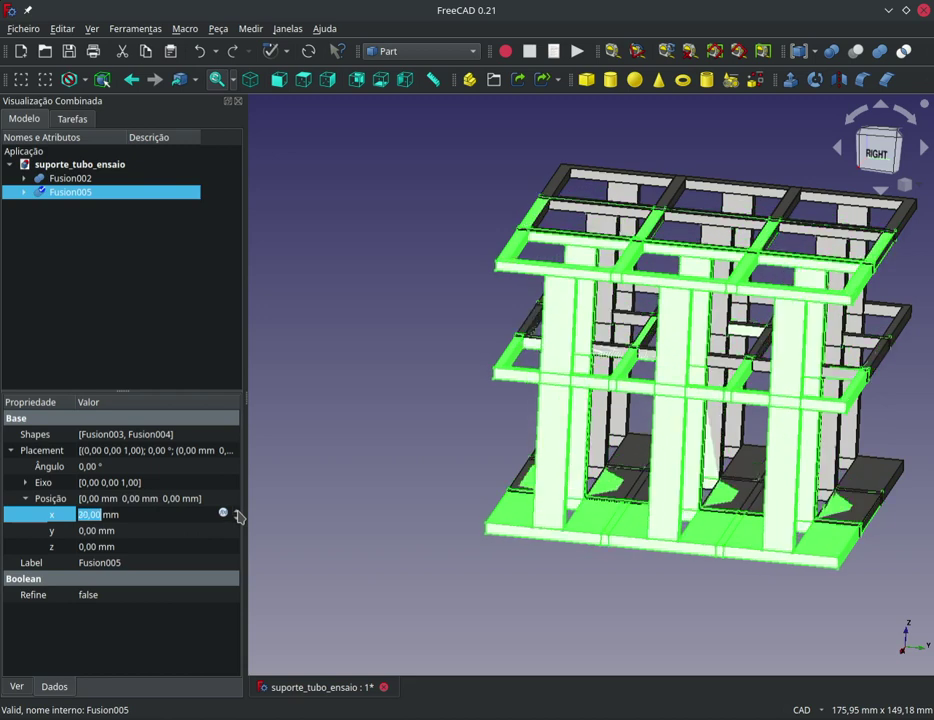
scroll(239, 515, up, 4)
scroll(239, 515, up, 3)
scroll(239, 515, up, 4)
scroll(239, 515, up, 3)
scroll(239, 515, up, 4)
scroll(239, 515, up, 3)
scroll(239, 515, up, 3)
scroll(239, 515, up, 3)
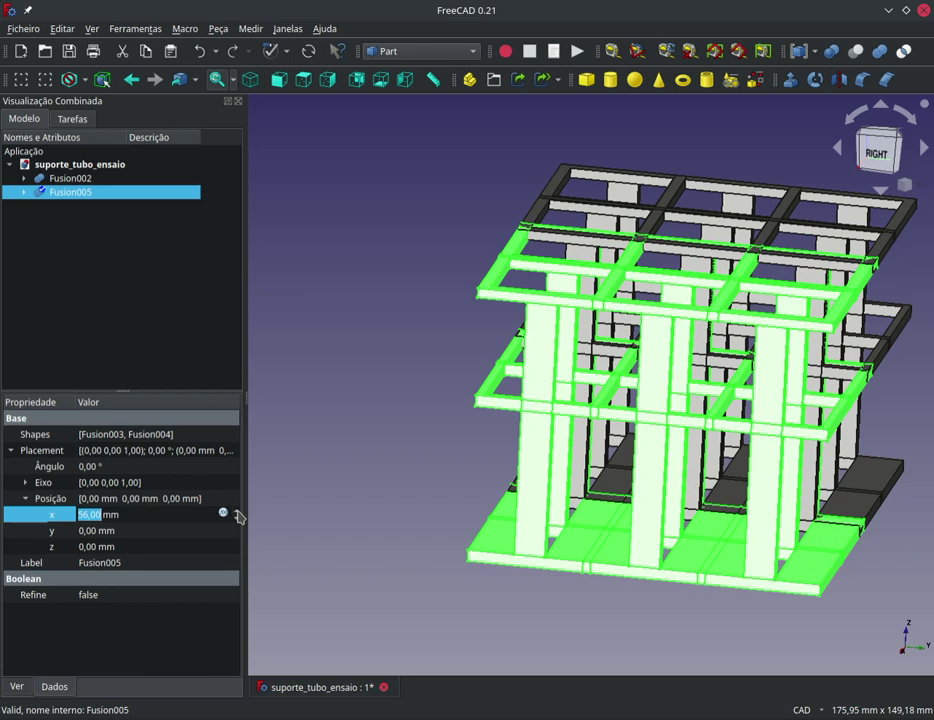
scroll(239, 515, up, 4)
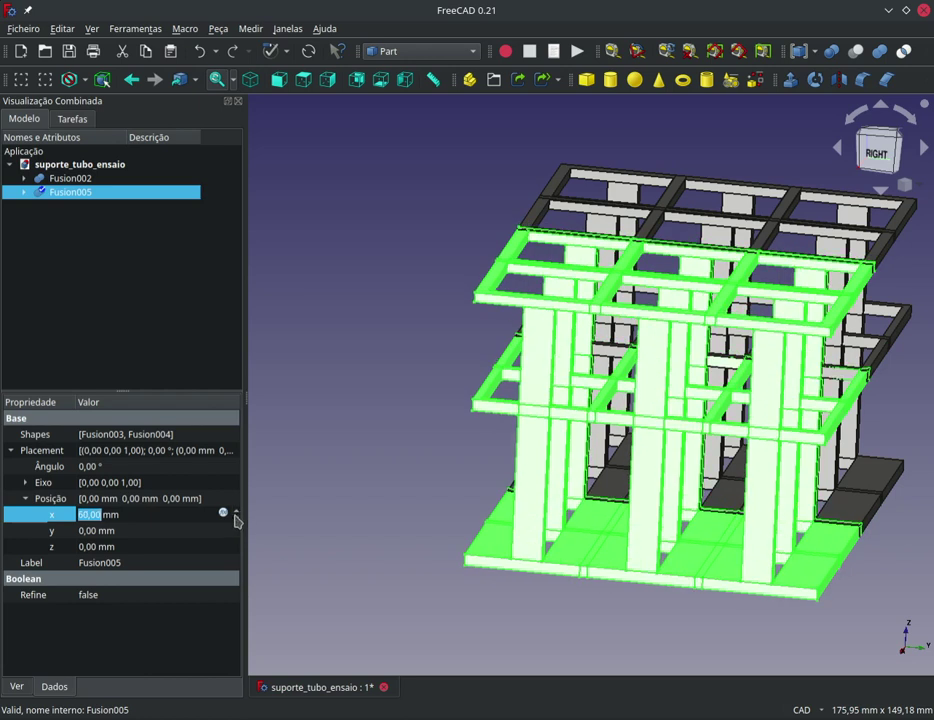
click(180, 633)
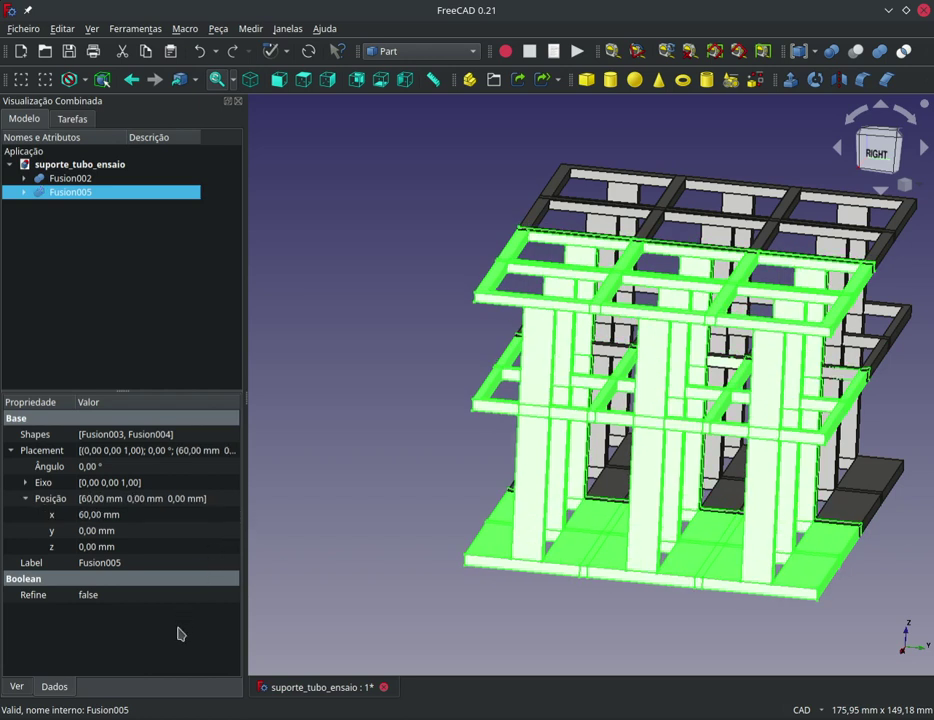
click(79, 242)
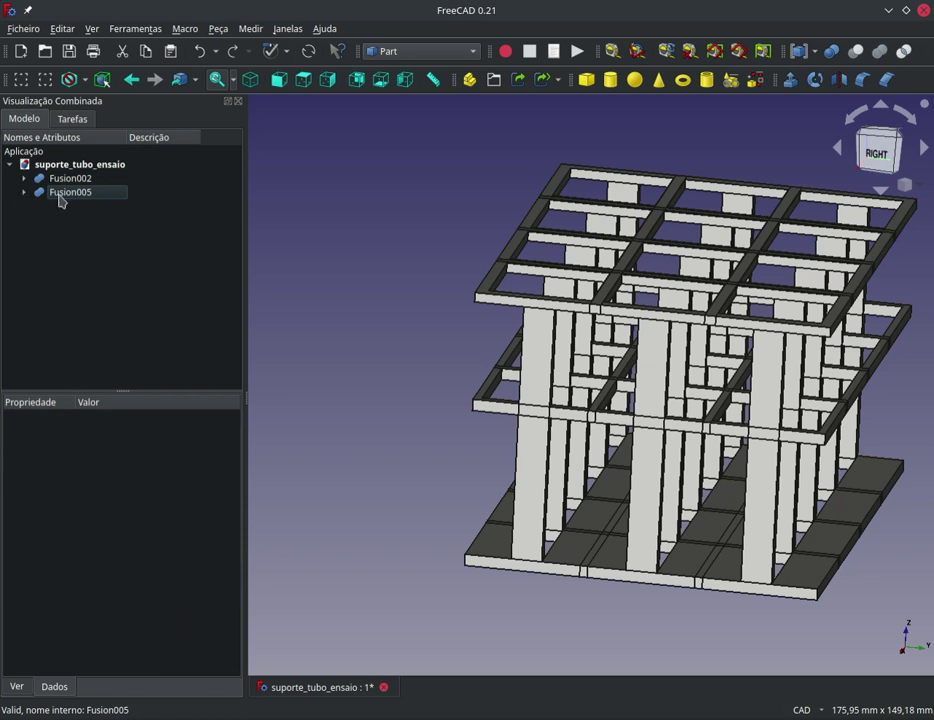
- Union Fusion005 and Fusion002 into Fusion006 and expand it in the tree
click(66, 192)
ctrl+click(68, 181)
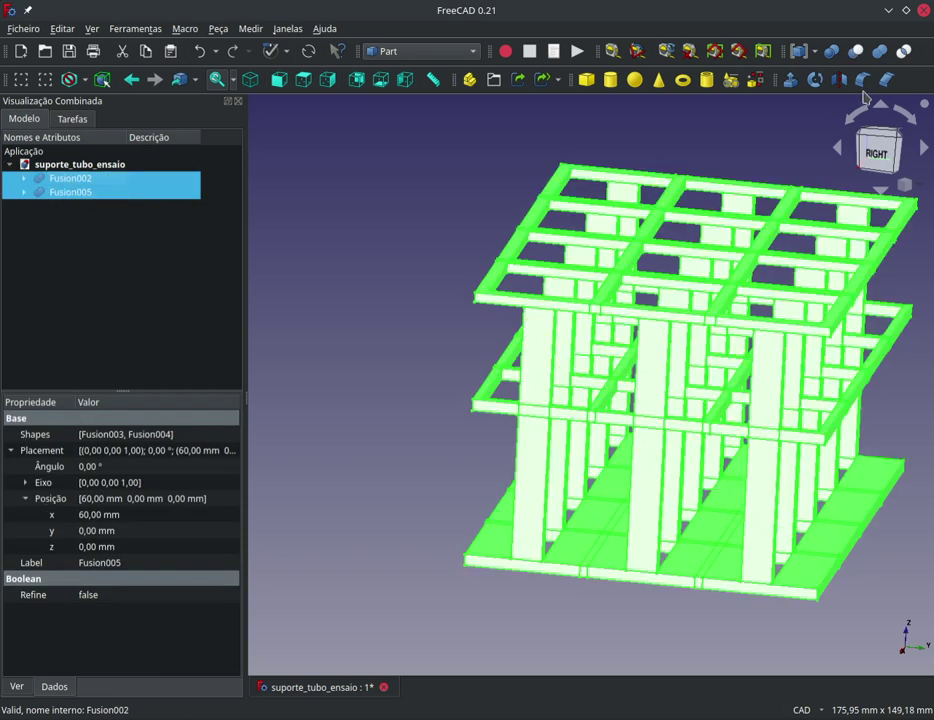
click(877, 47)
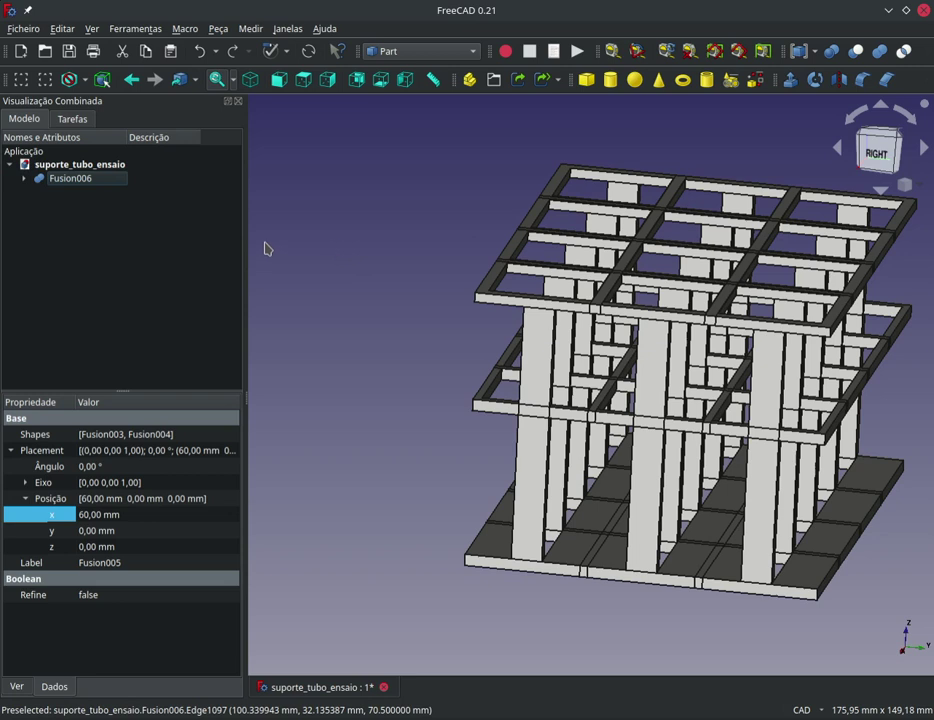
click(70, 179)
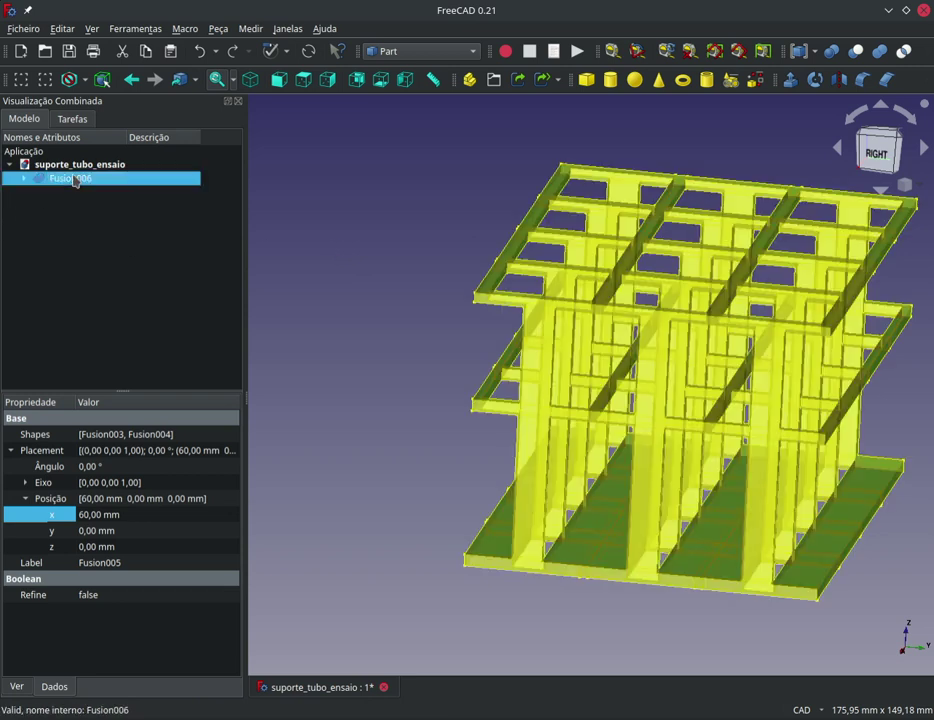
click(23, 179)
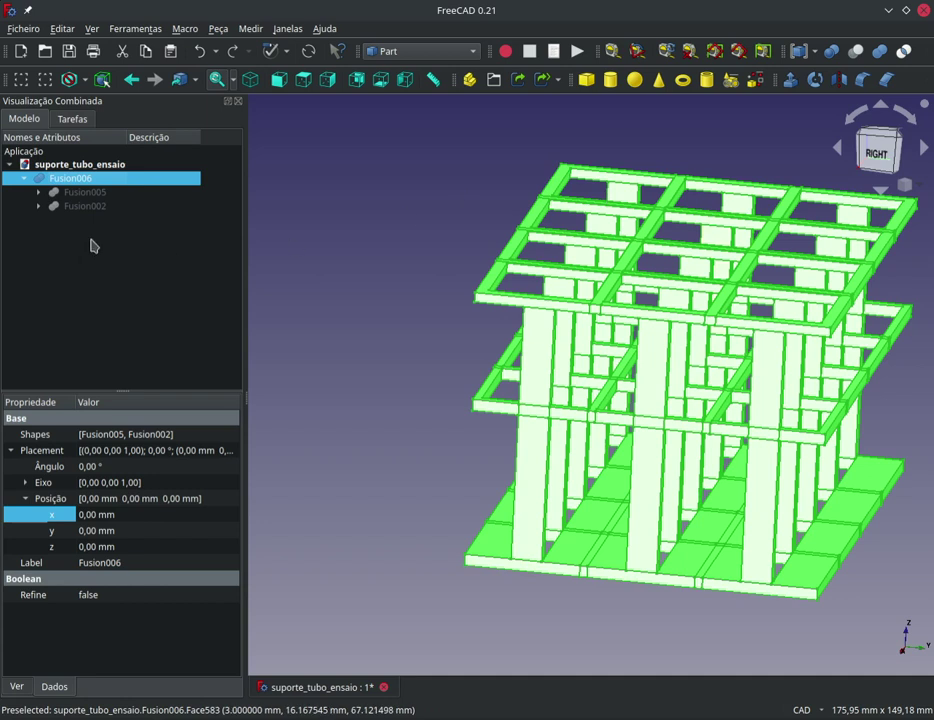
click(93, 245)
click(70, 179)
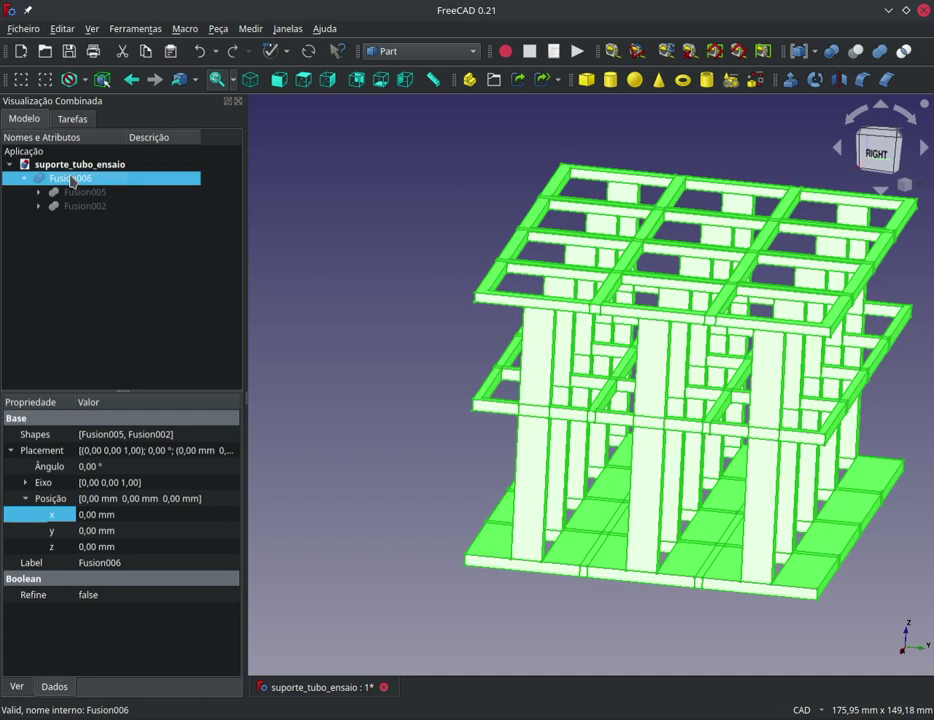
- Export Fusion006 as suporte_tubo_ensaio-Fusion006.stl, overwriting the existing file
click(37, 35)
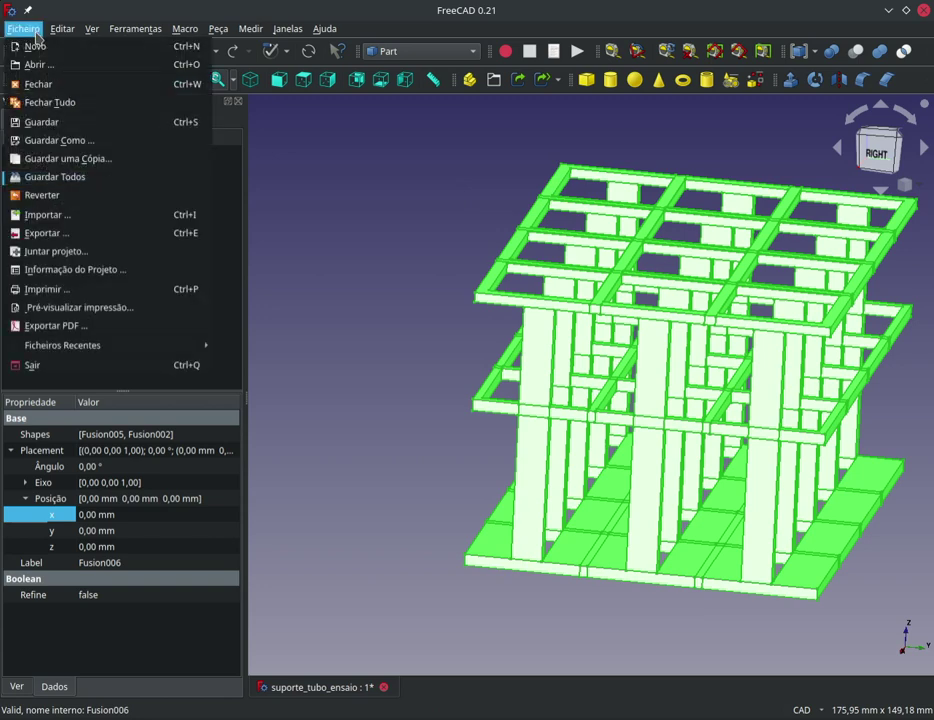
click(53, 237)
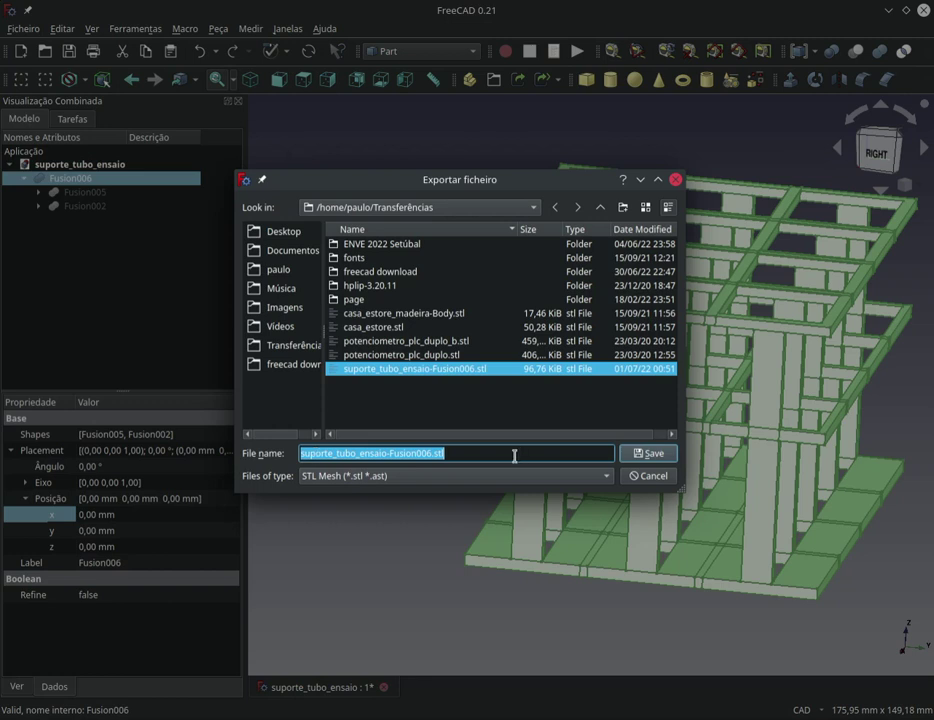
click(645, 453)
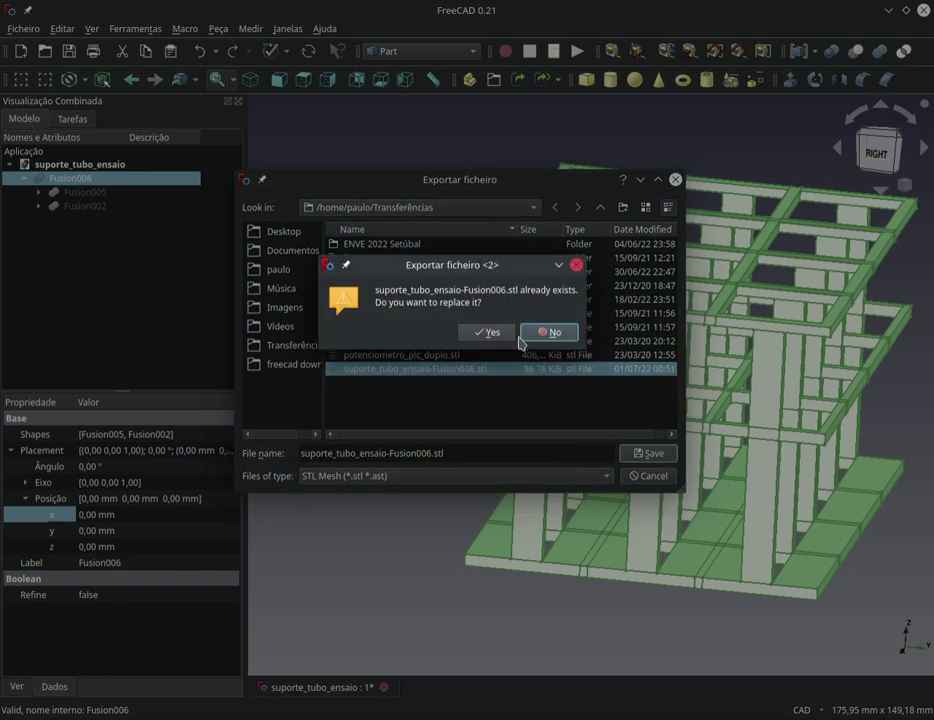
click(509, 333)
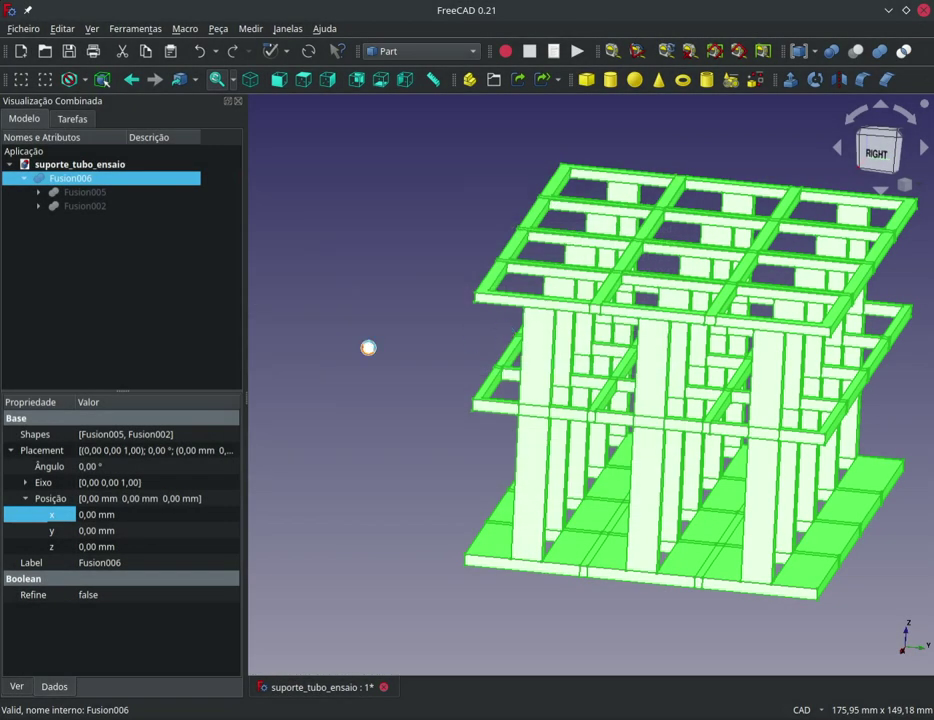
click(377, 411)
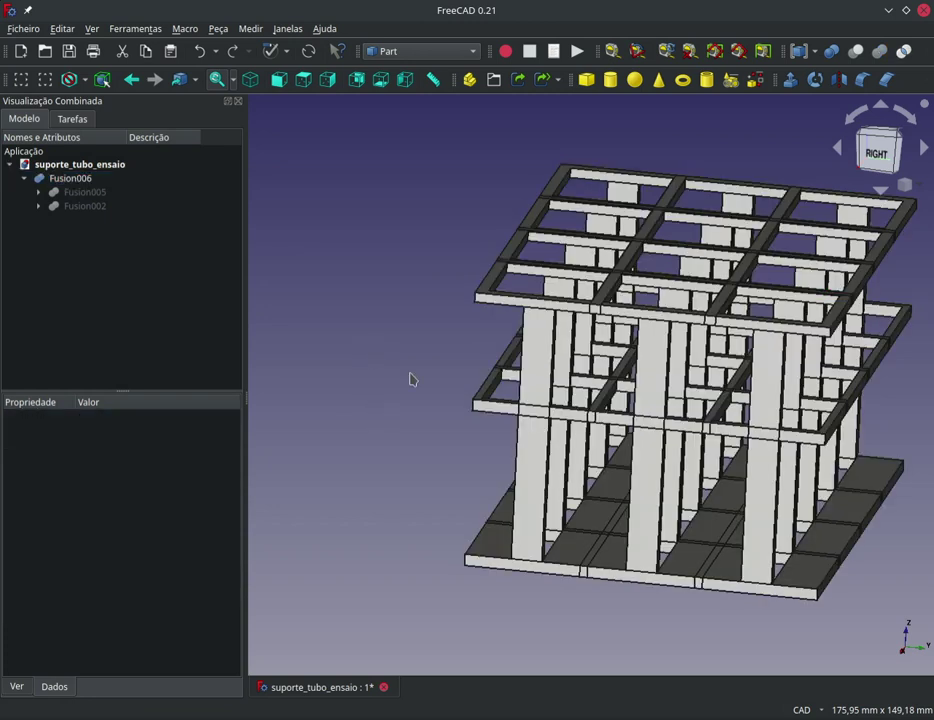